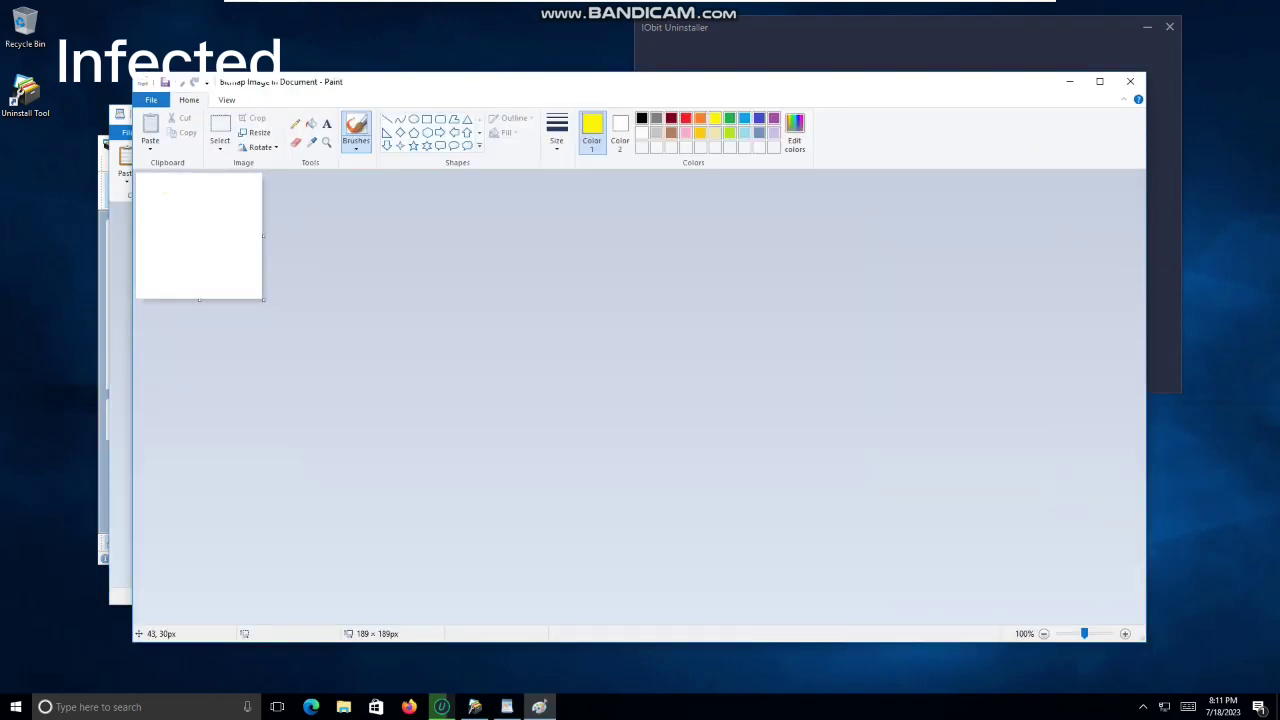
Close the Paint drawing and insert the date in the format "Tuesday, July 18, 2023" into the WordPad document.
key(alt+F4)
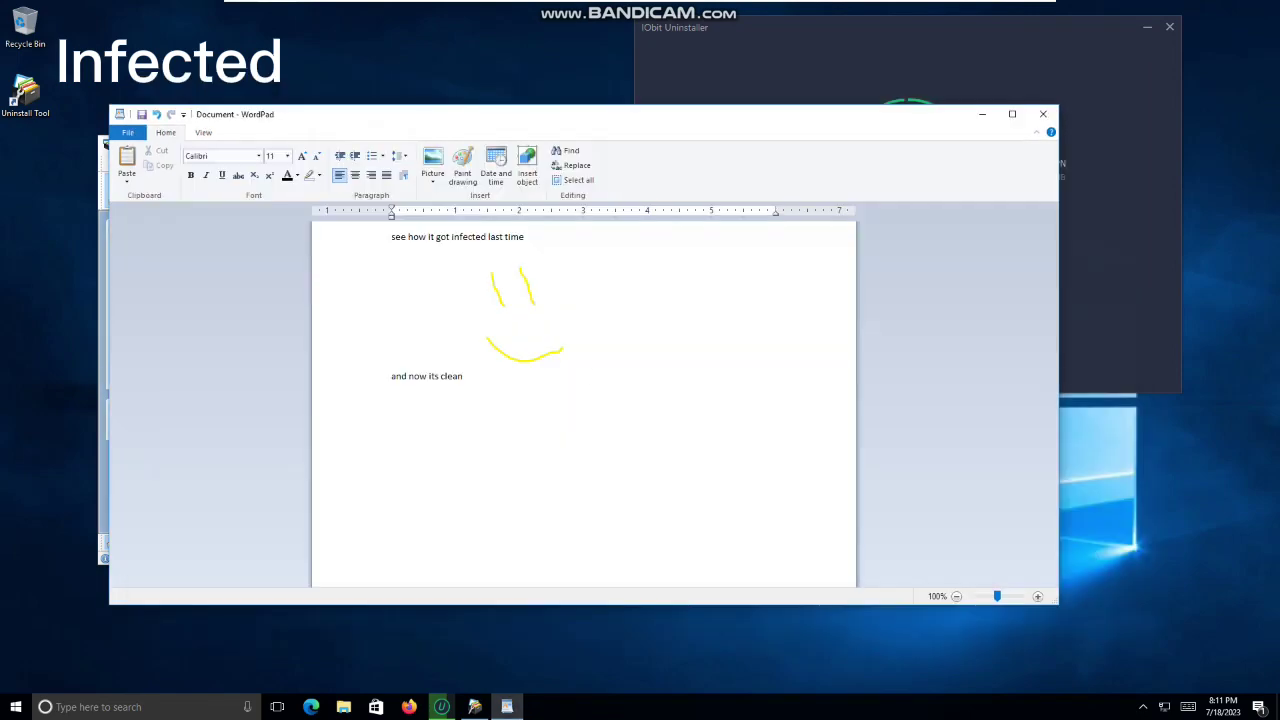
click(496, 166)
click(520, 334)
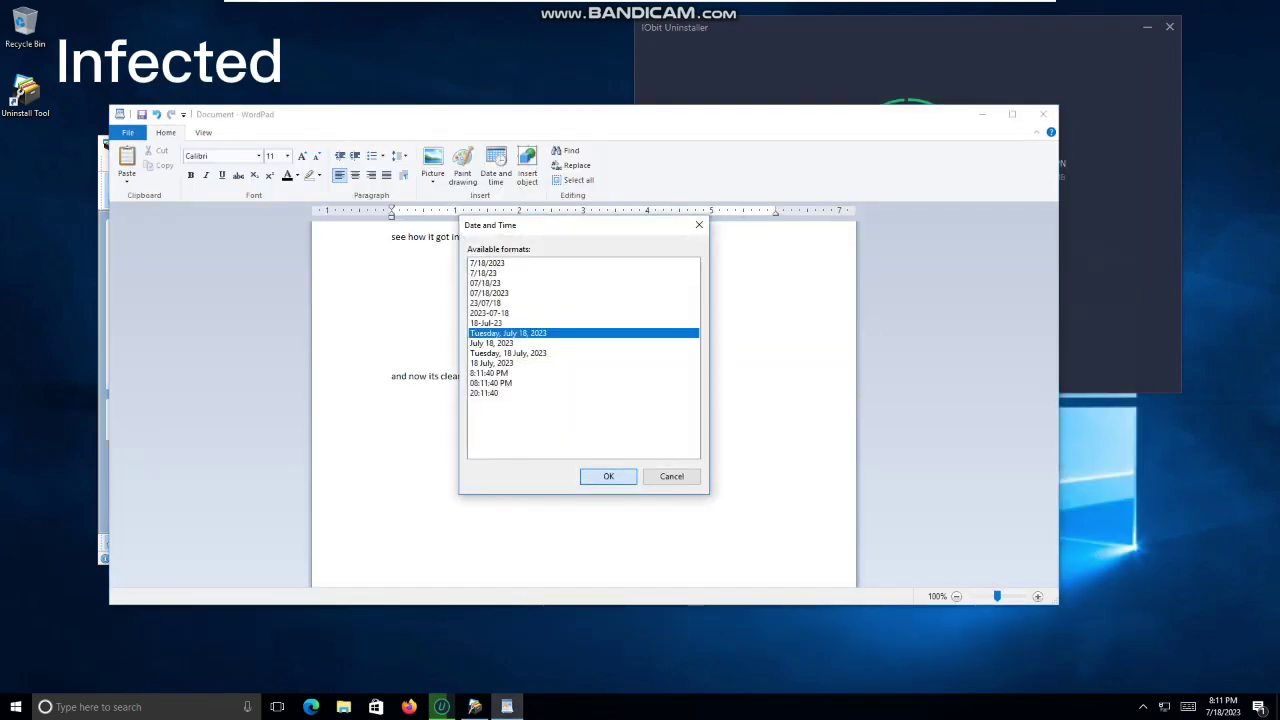
click(608, 477)
Bring Uninstall Tool into view, move the WordPad window aside and close its document without saving.
click(475, 707)
click(860, 114)
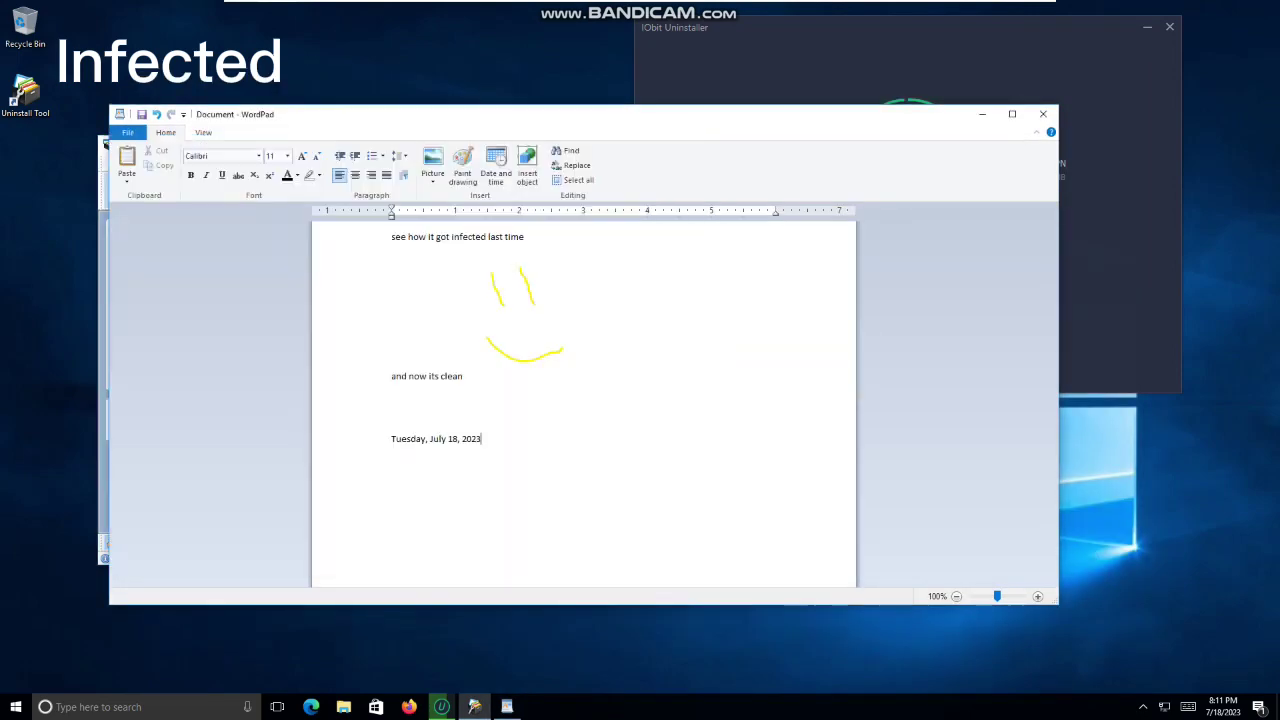
drag(860, 114, 1020, 420)
click(1202, 419)
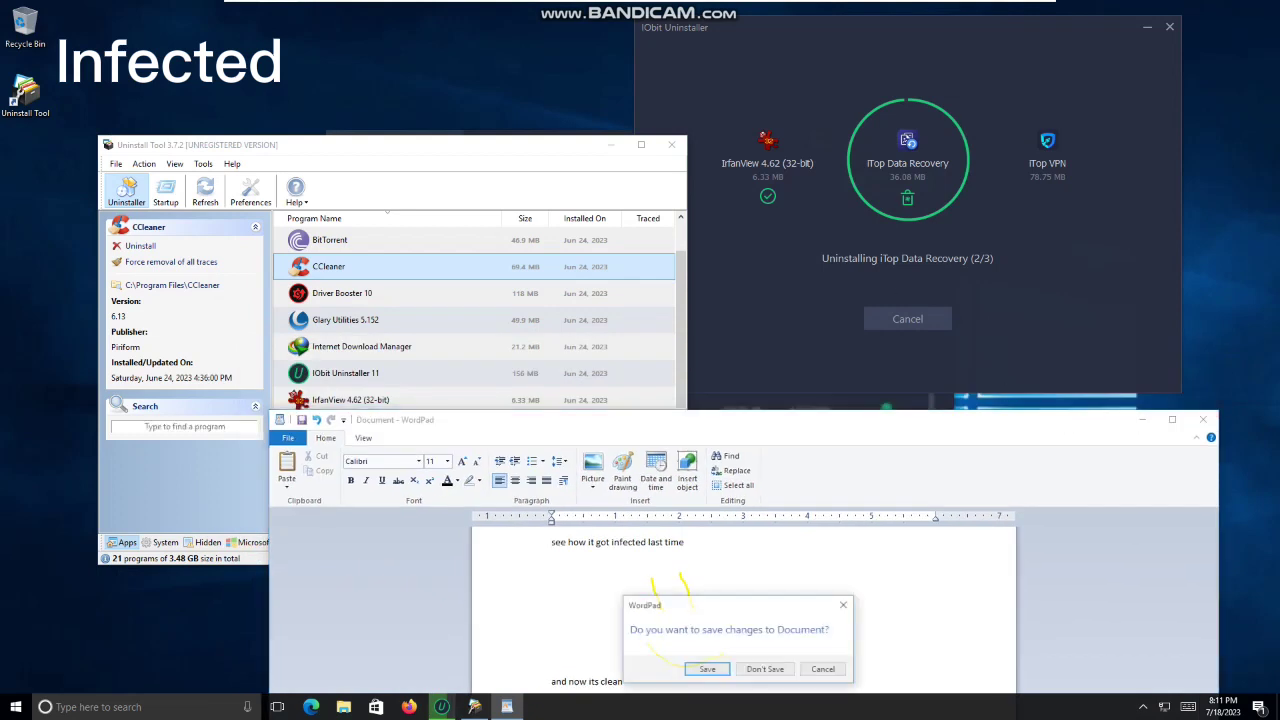
click(762, 672)
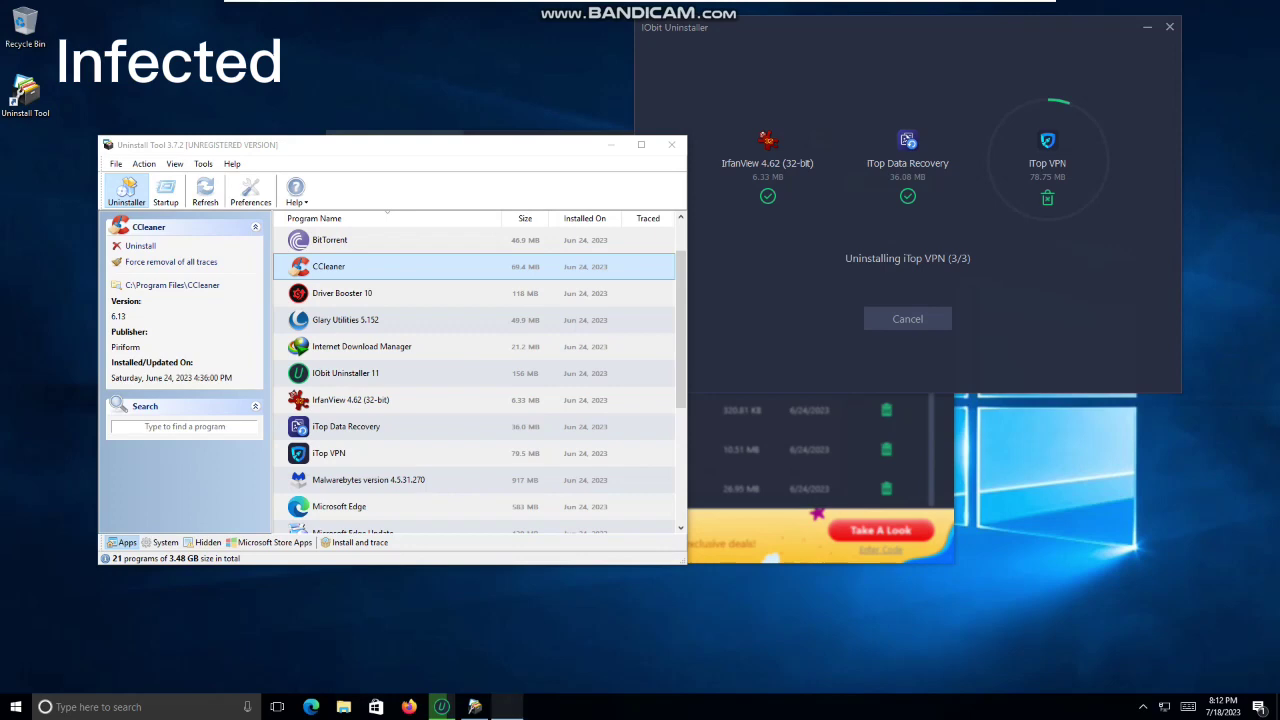
right_click(557, 706)
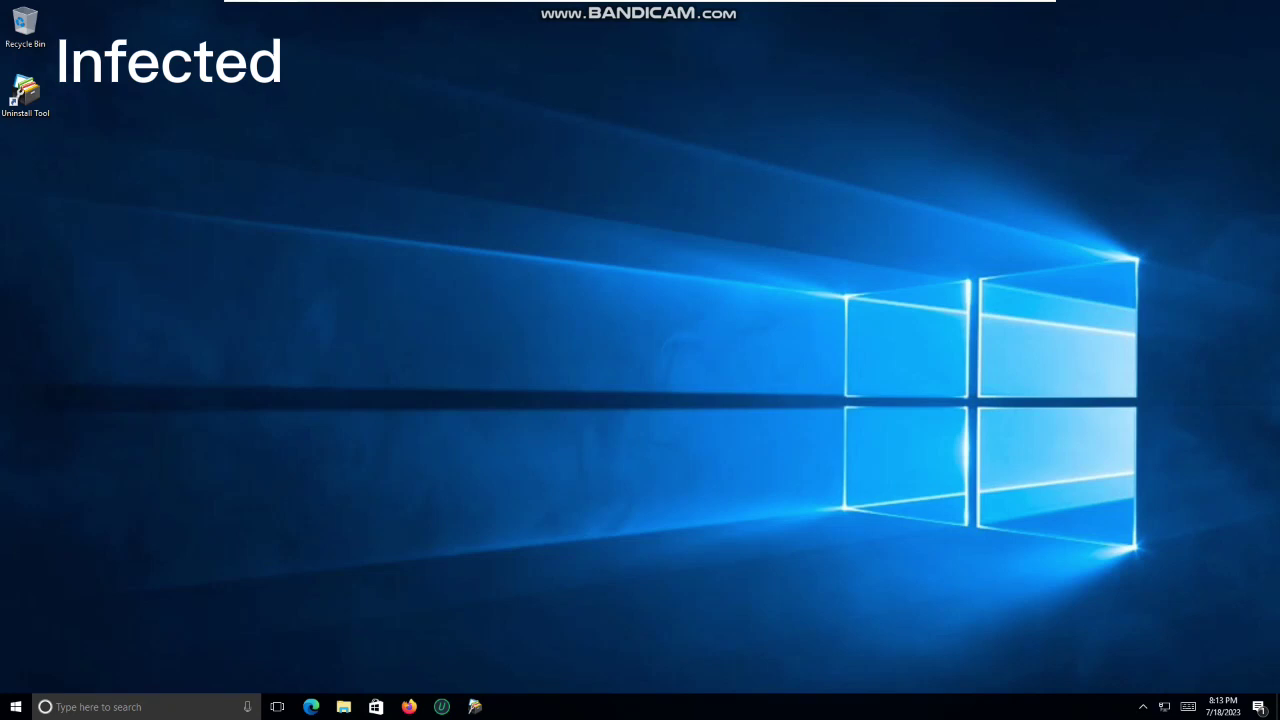
Open Windows Defender from the Windows System programs.
click(16, 707)
scroll(110, 600, down, 10)
click(110, 600)
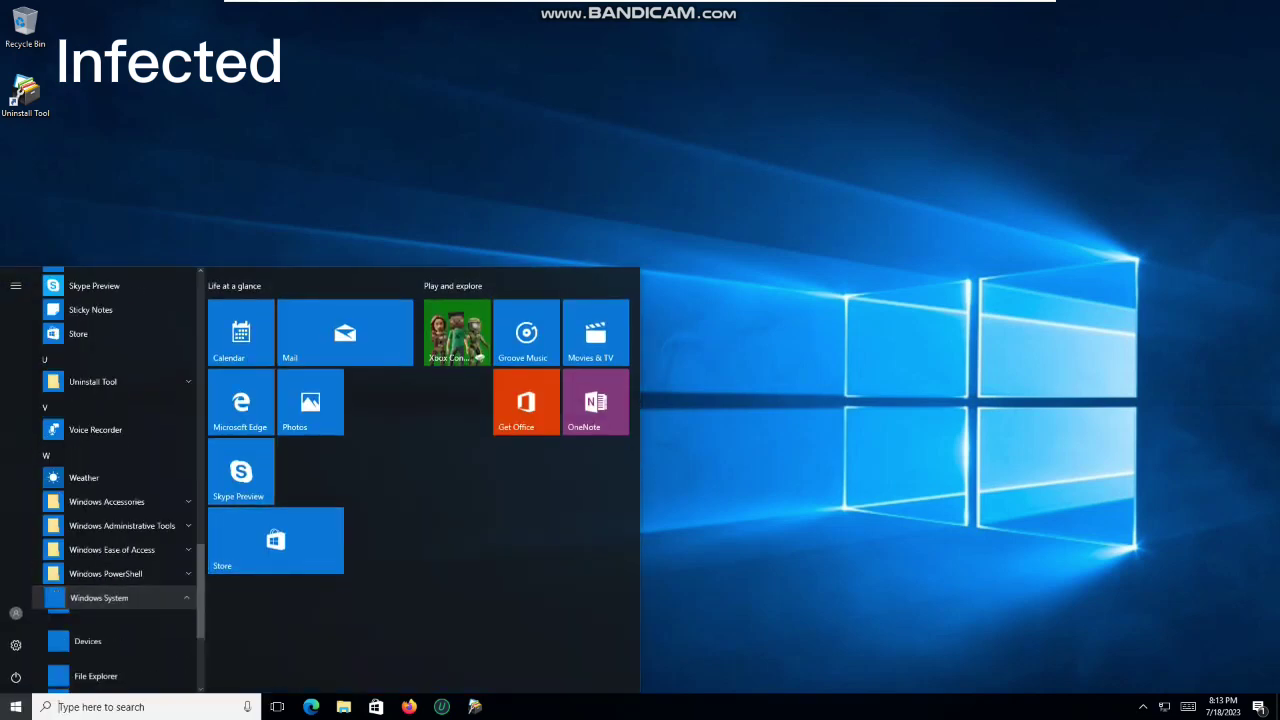
scroll(110, 600, down, 3)
click(100, 605)
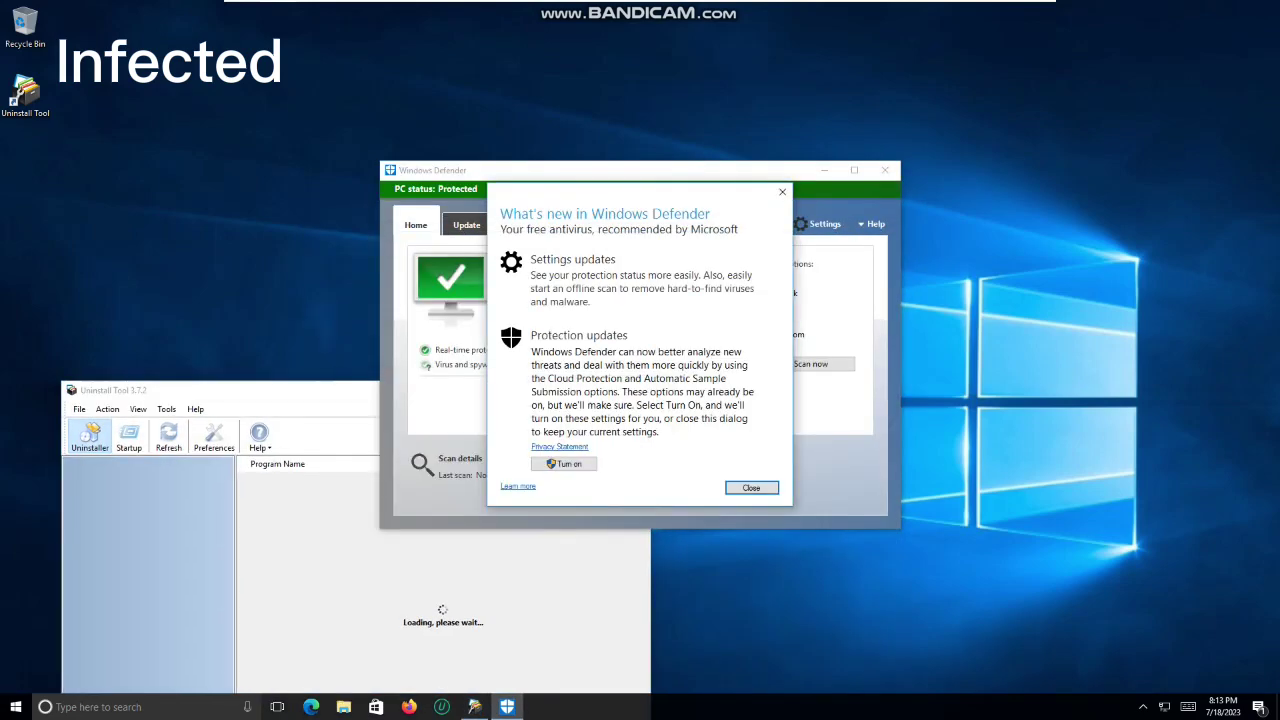
Turn on Windows Defender's Cloud Protection and Automatic Sample Submission, and dismiss the What's new window.
click(564, 464)
drag(652, 196, 524, 276)
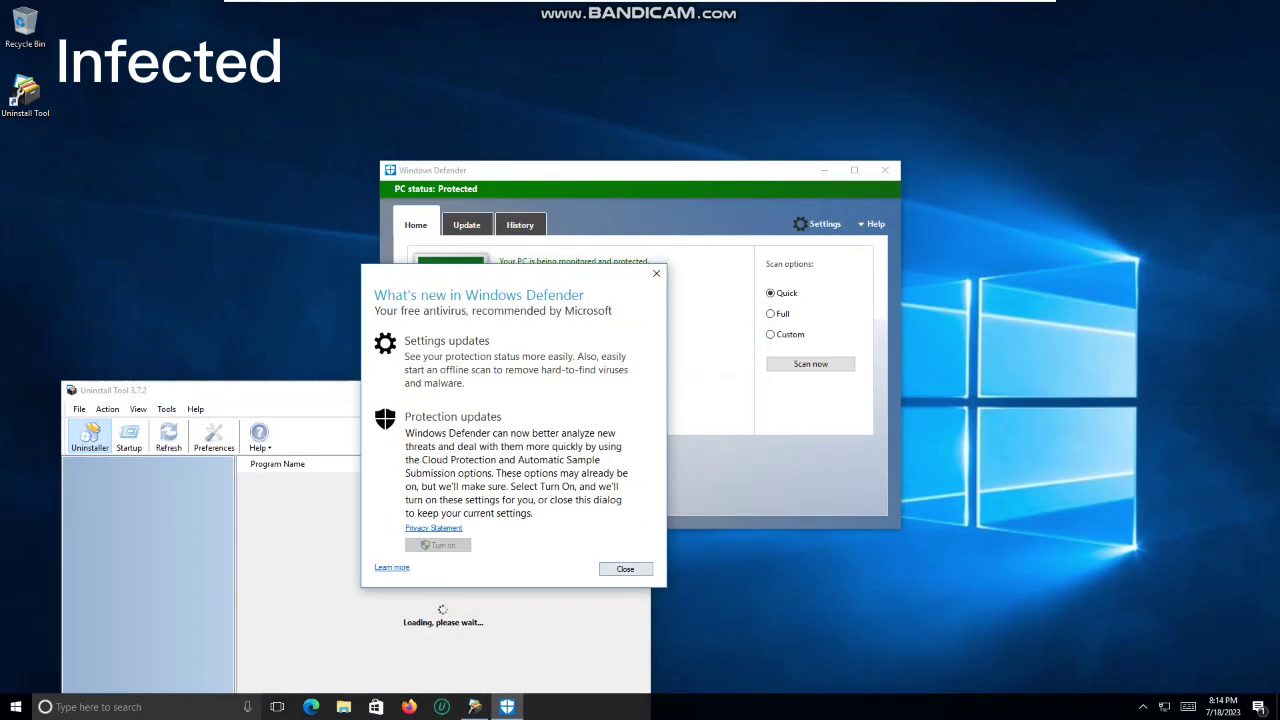
click(625, 568)
Start a Quick scan in Windows Defender and minimize its window.
click(811, 364)
drag(745, 171, 1045, 268)
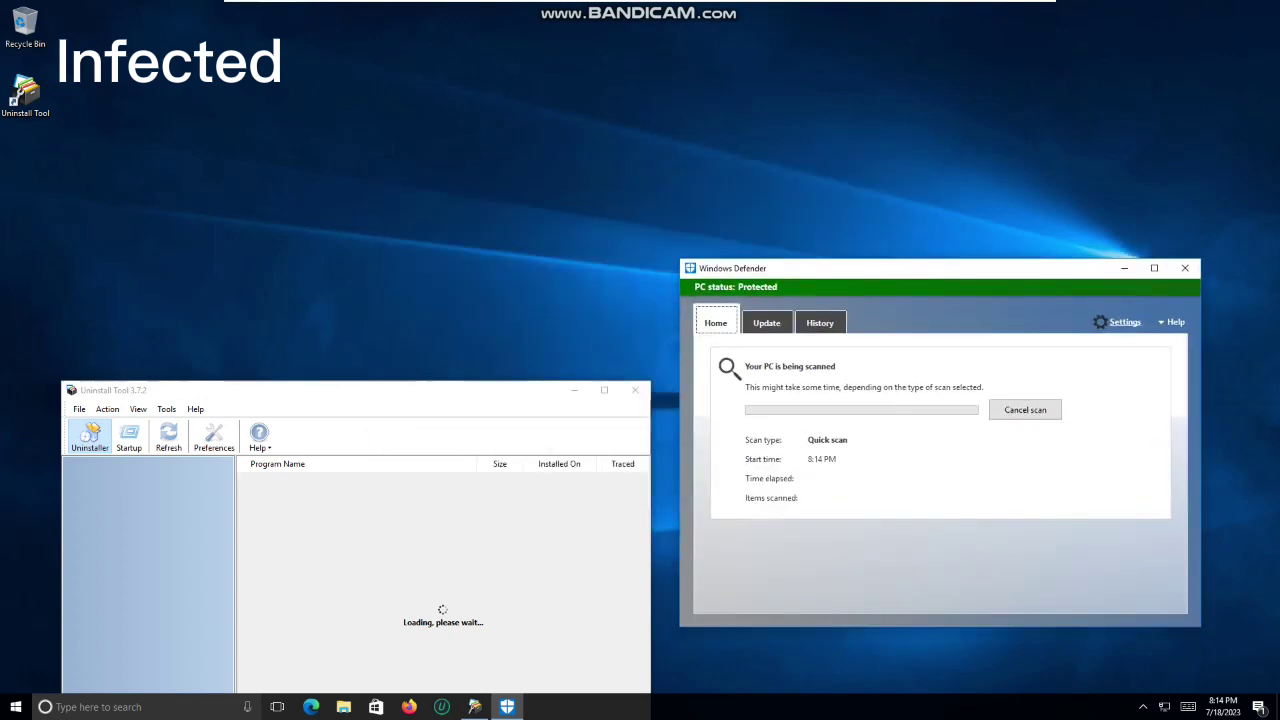
click(1124, 268)
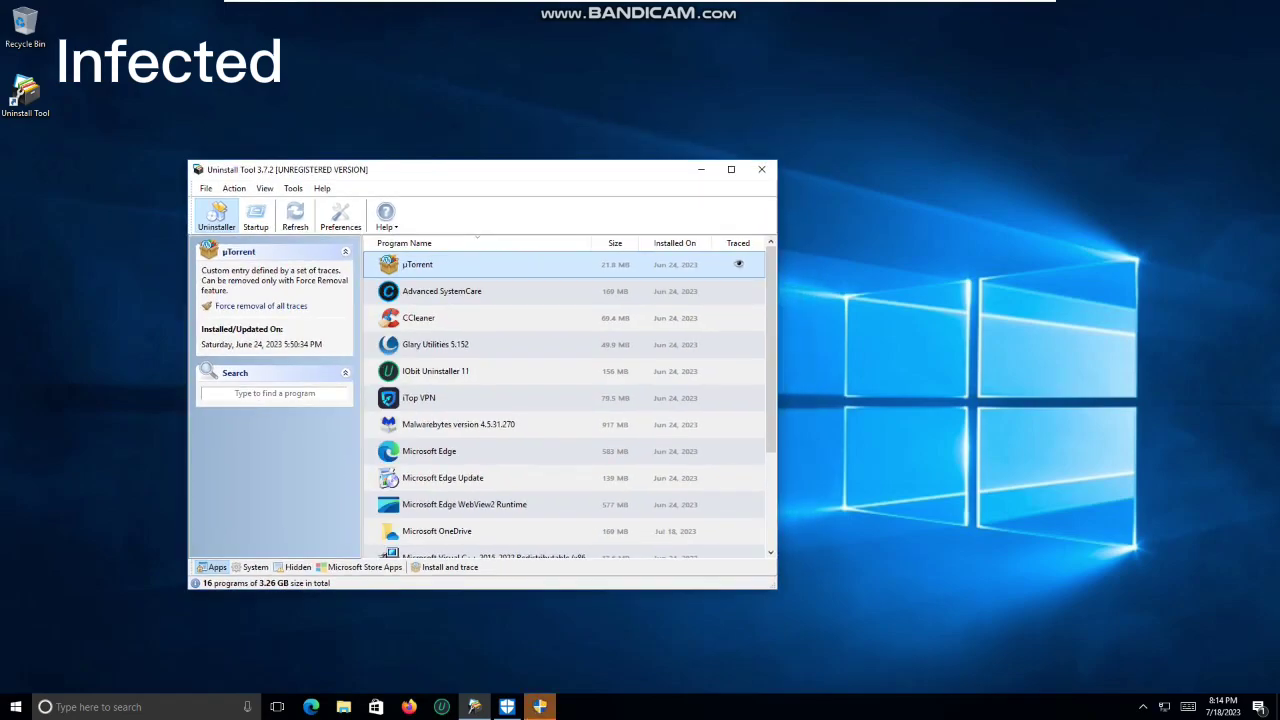
Start uninstalling iTop VPN in Uninstall Tool and approve the permission request.
click(419, 398)
click(235, 270)
click(540, 707)
click(571, 444)
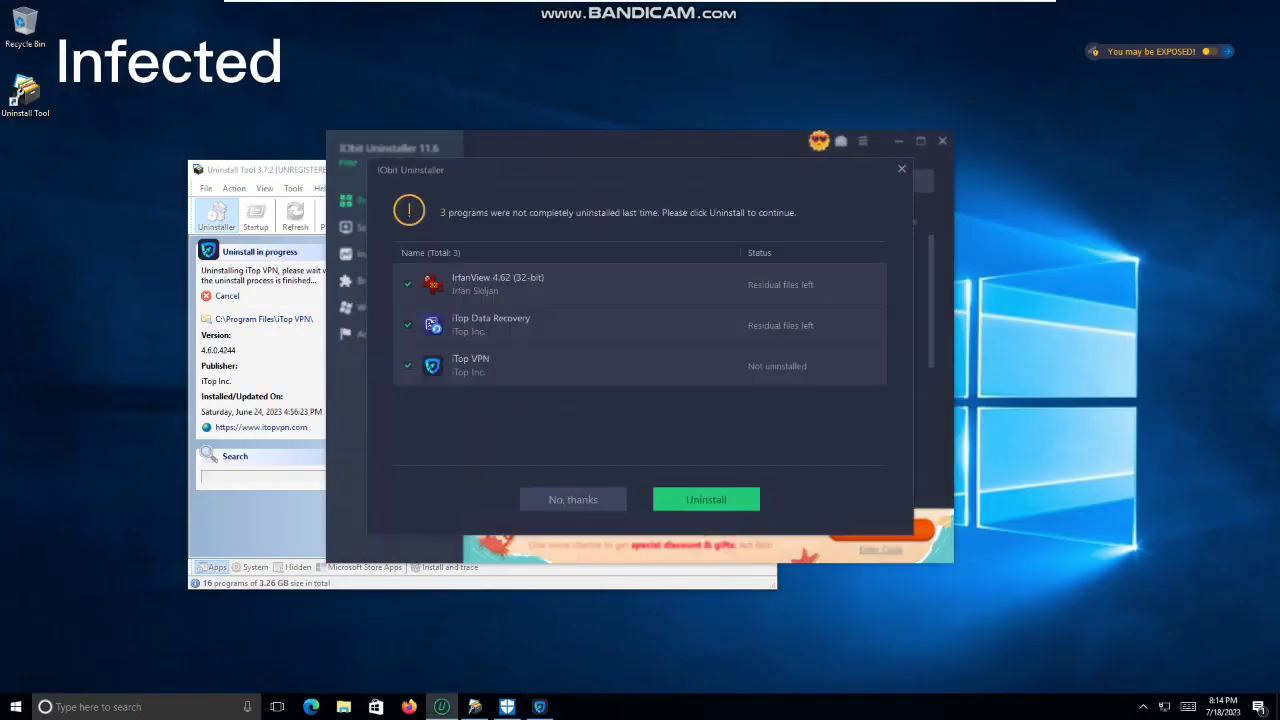
Resume IObit Uninstaller's removal of the incompletely uninstalled programs and run the iTop VPN uninstaller, removing its temporary files.
click(706, 499)
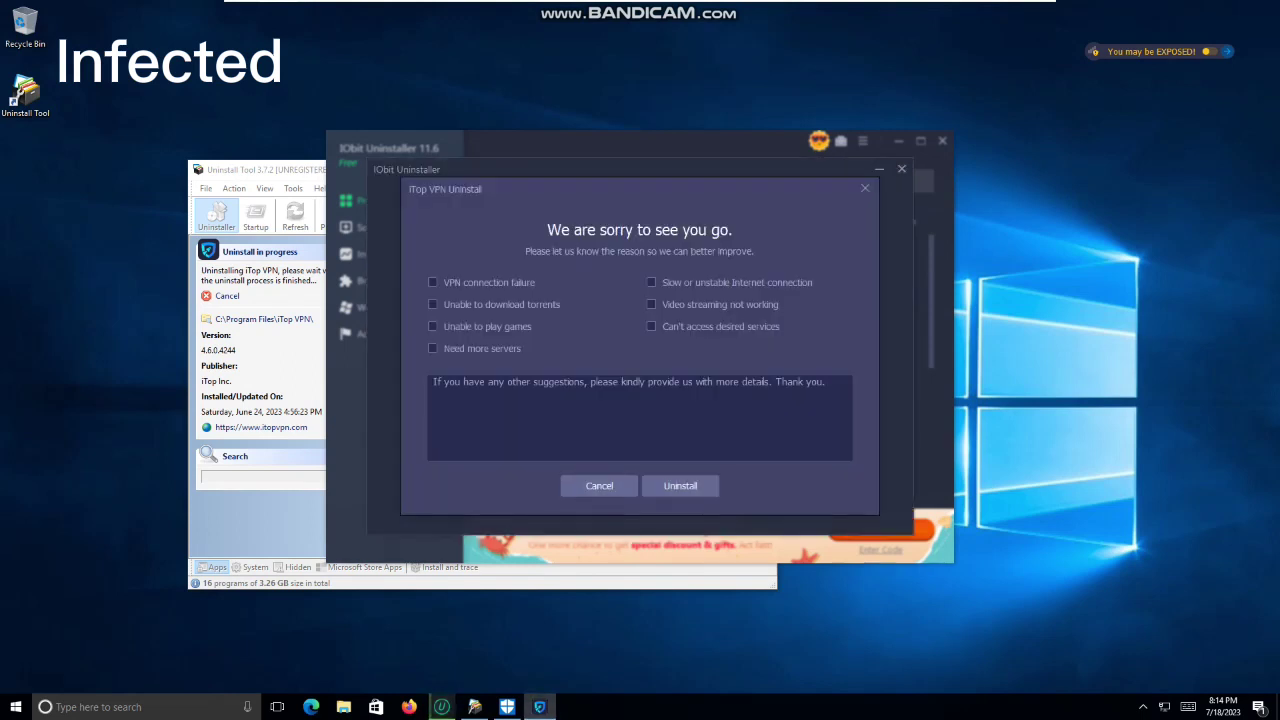
click(680, 486)
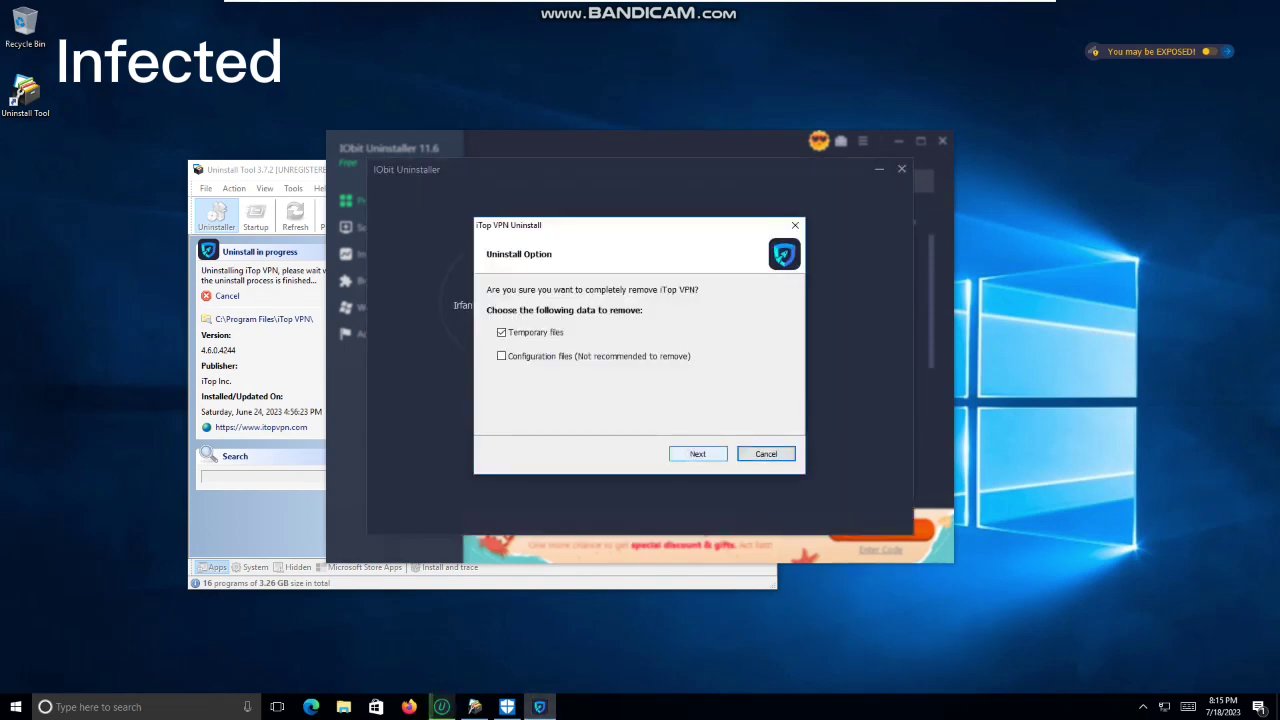
key(Return)
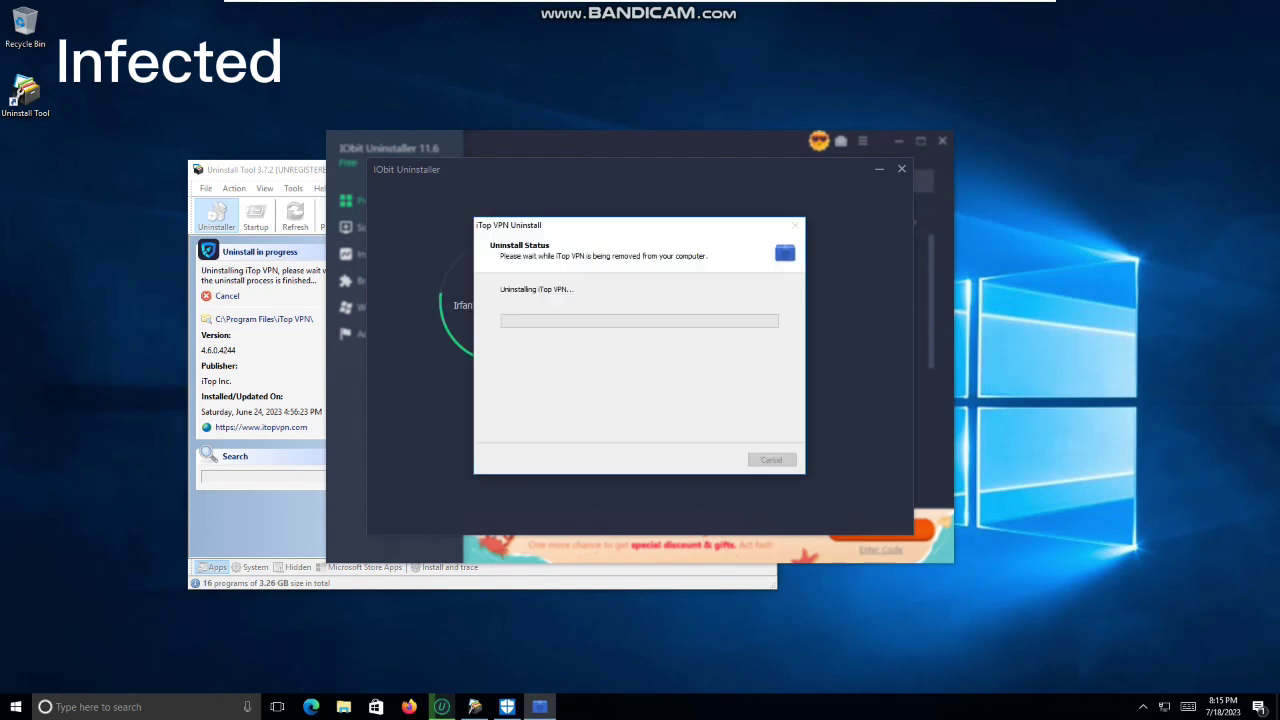
key(Return)
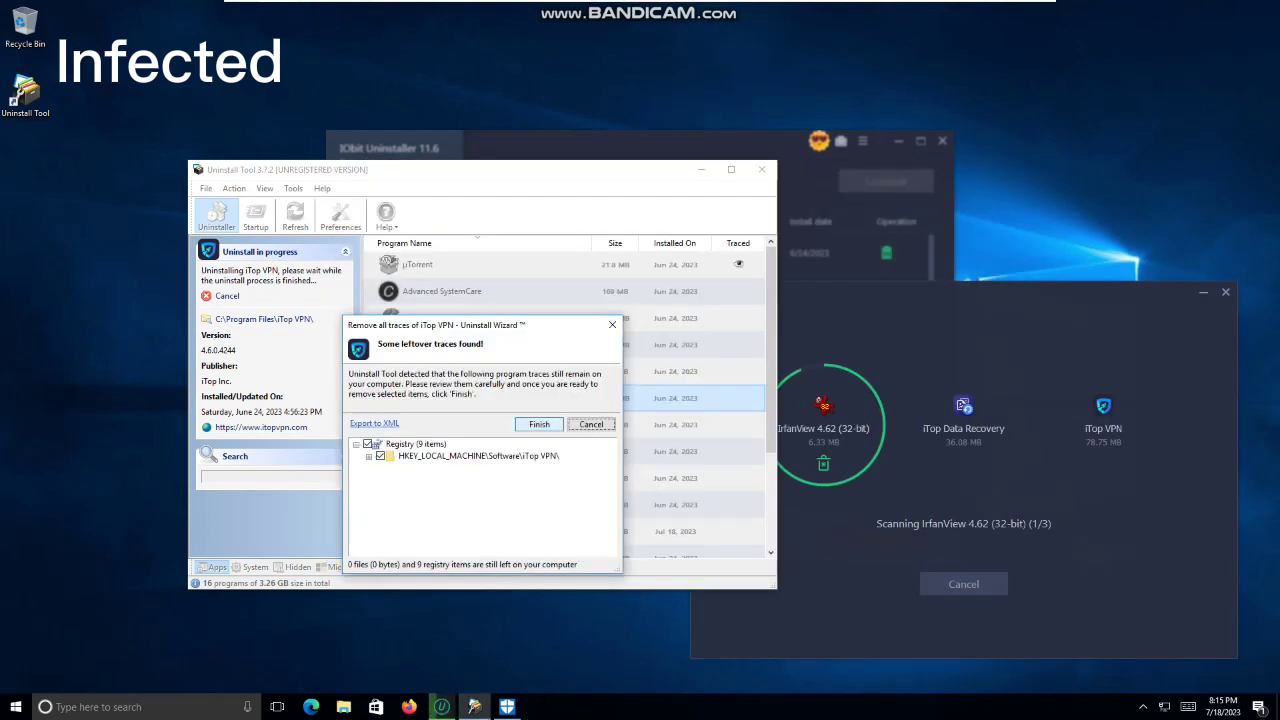
Open Registry Editor with regedit and expand HKEY_LOCAL_MACHINE.
key(super)
text(regedit)
key(Return)
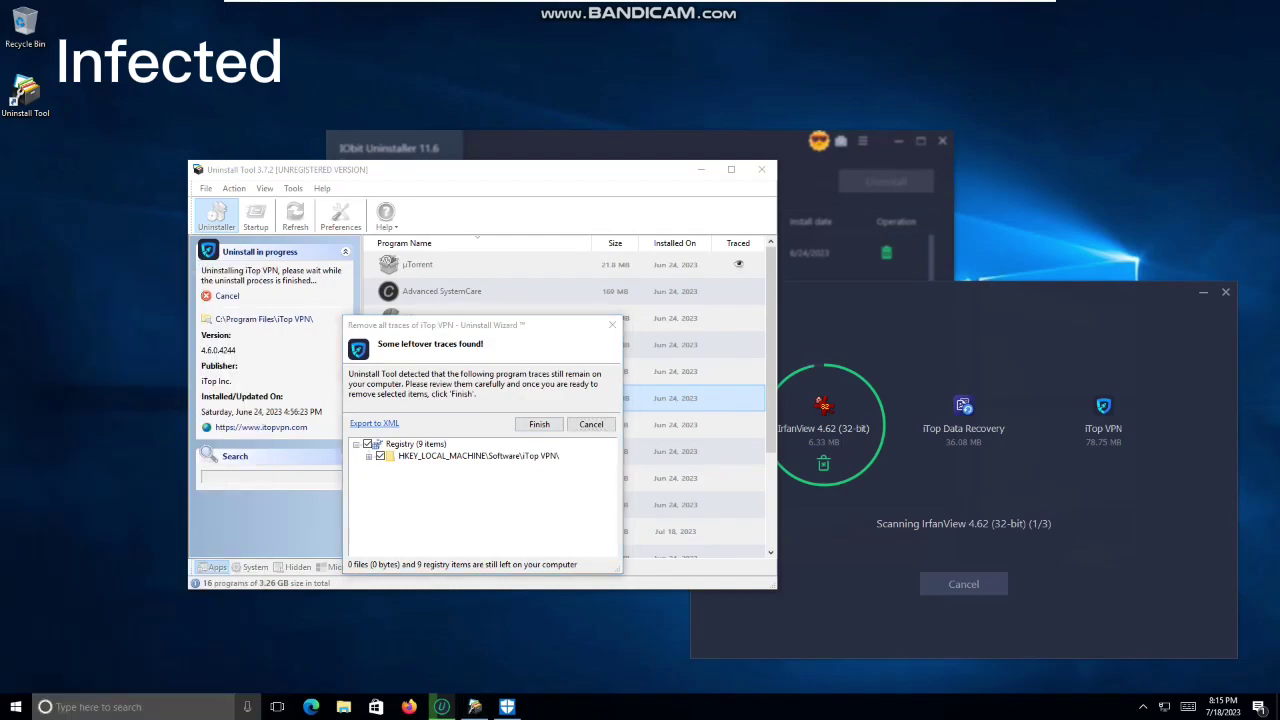
click(571, 438)
click(146, 197)
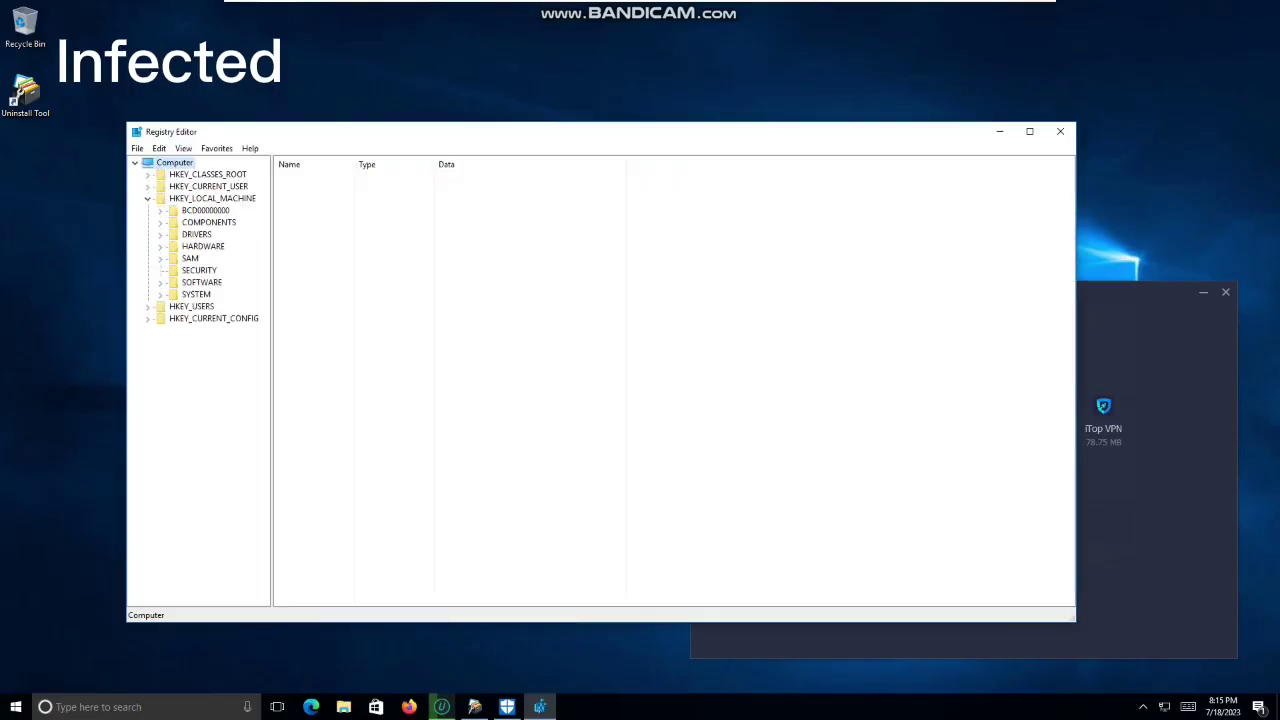
Delete the iTop VPN key under HKEY_LOCAL_MACHINE\SOFTWARE and close Registry Editor.
drag(286, 132, 534, 151)
click(406, 294)
right_click(434, 414)
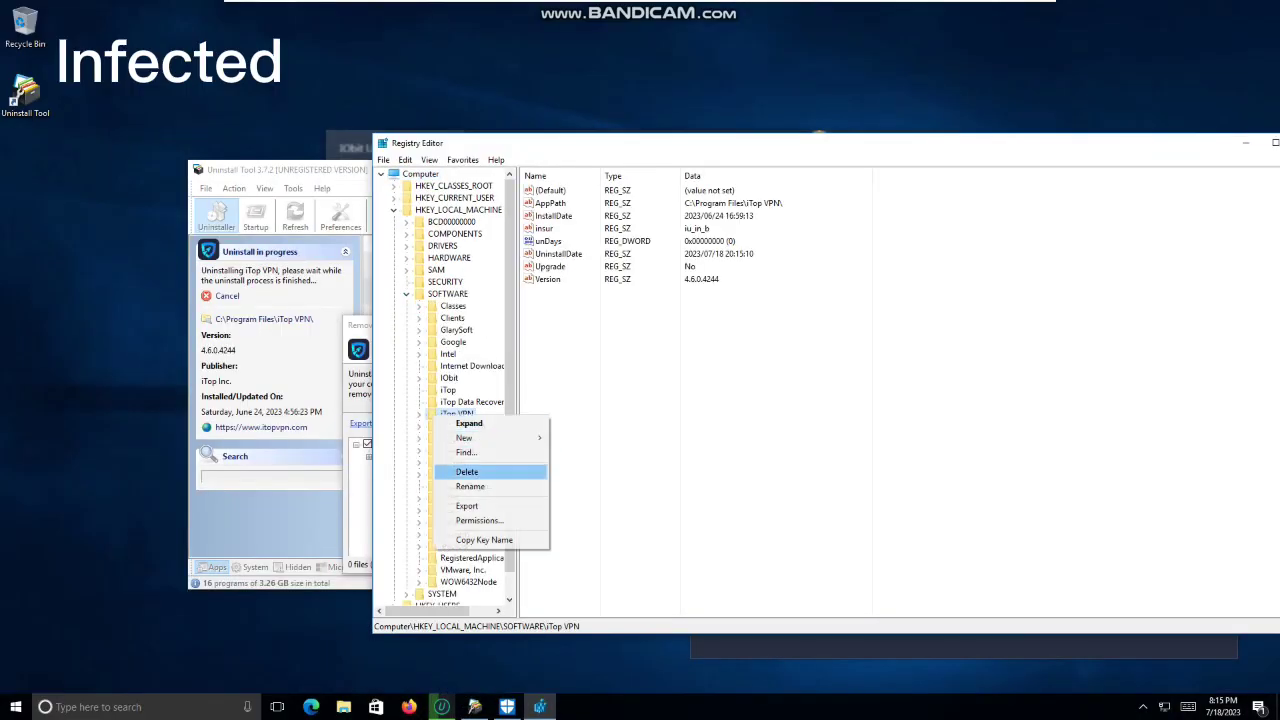
click(466, 471)
click(708, 349)
drag(740, 143, 357, 241)
click(925, 241)
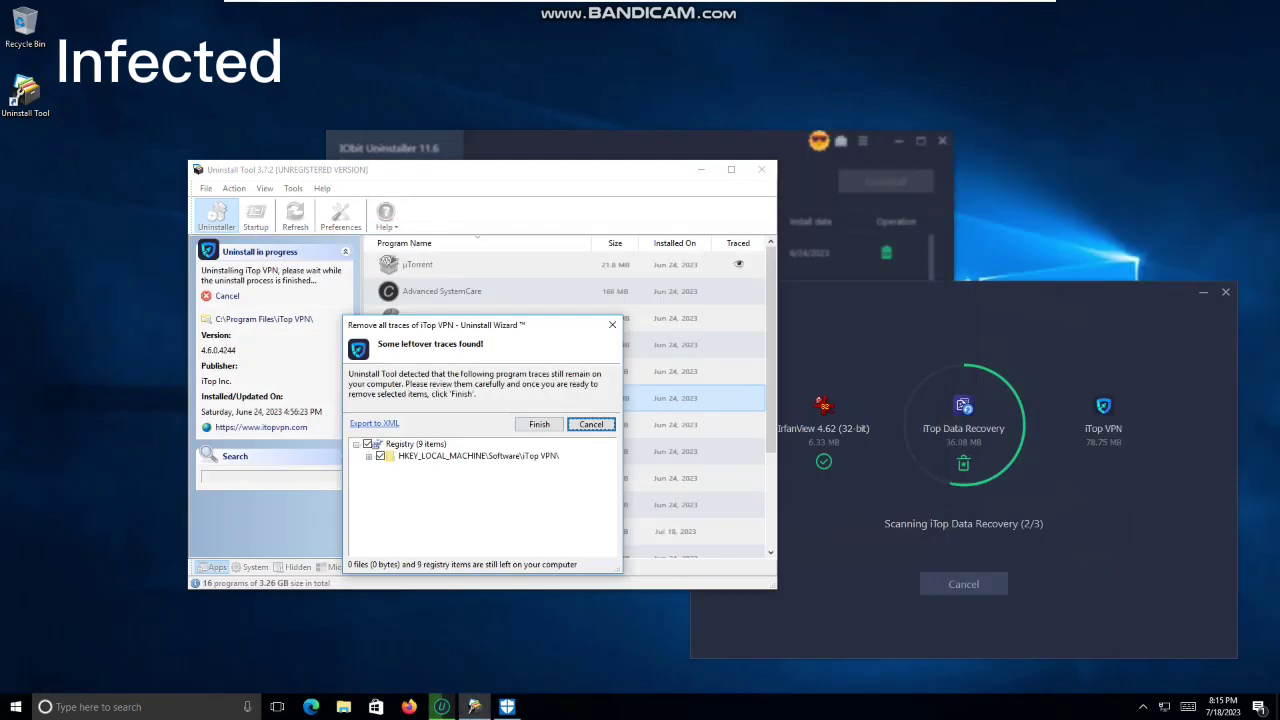
Finish the Uninstall Wizard with the leftover iTop VPN registry traces selected for removal.
click(537, 424)
click(594, 458)
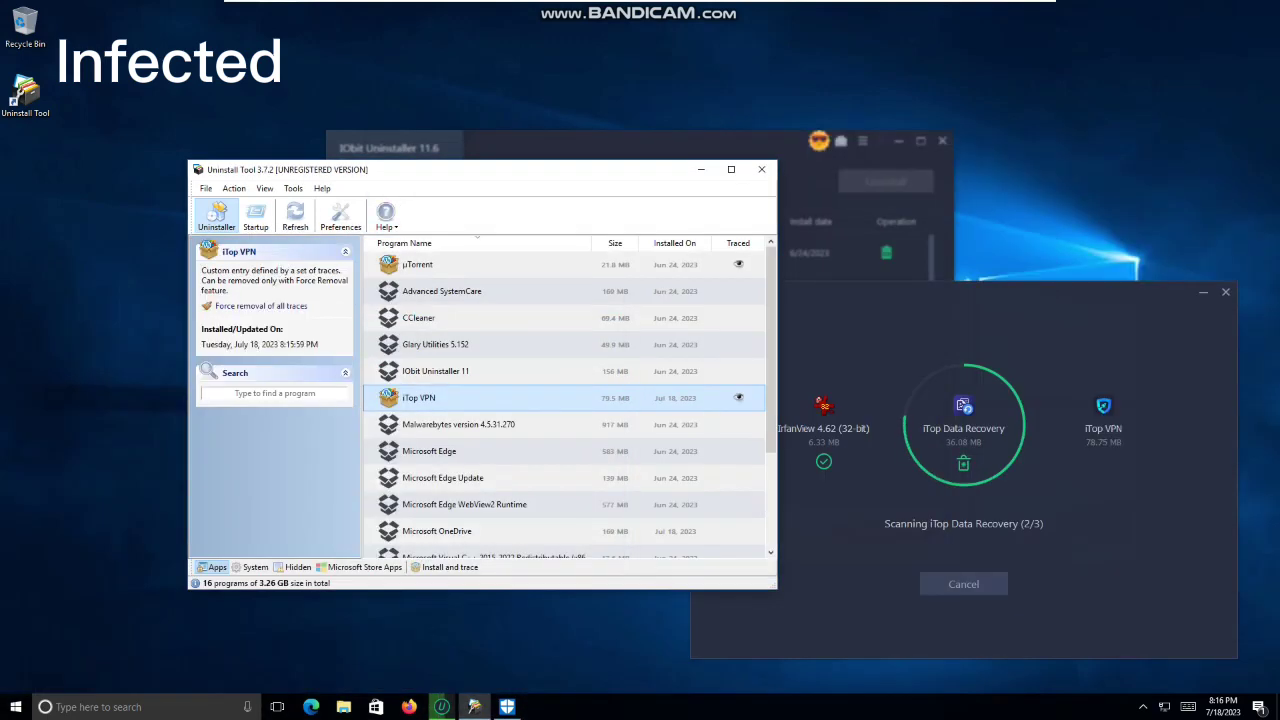
Review the installed programs in Uninstall Tool, including Malwarebytes, Glary Utilities and the tool itself, and check the hidden programs.
click(570, 425)
click(570, 451)
click(570, 425)
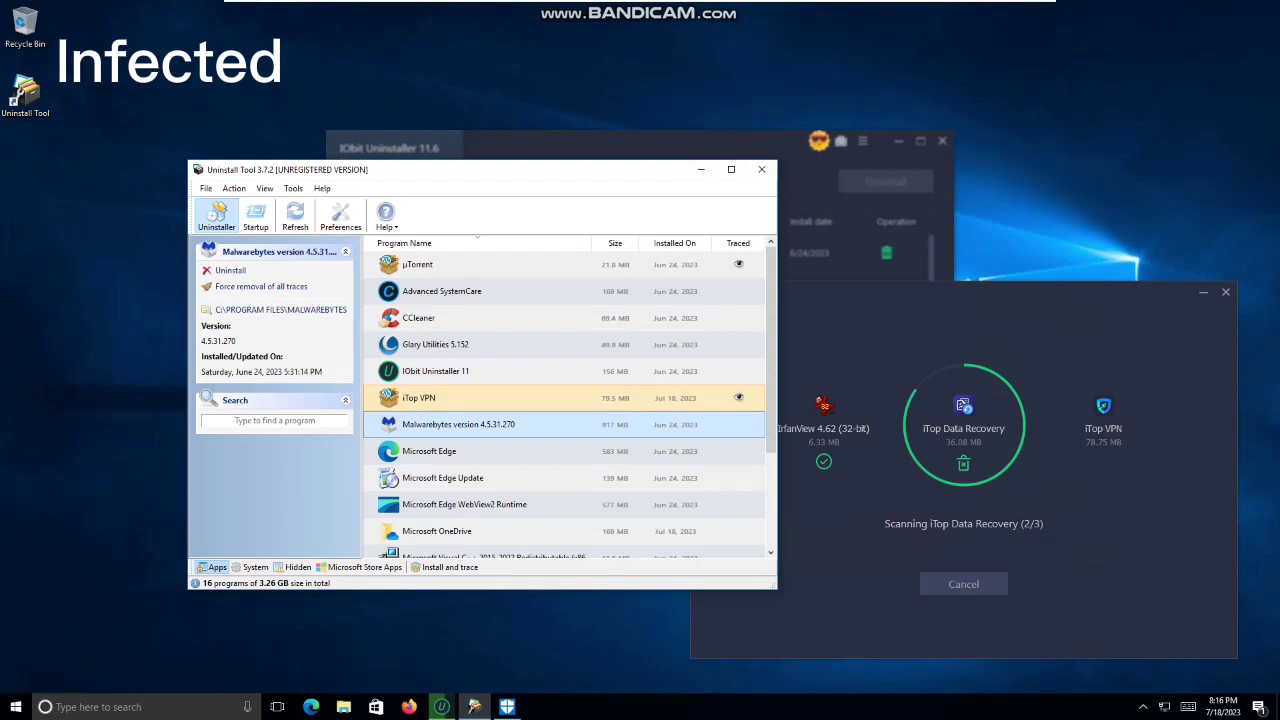
click(570, 345)
drag(771, 350, 771, 432)
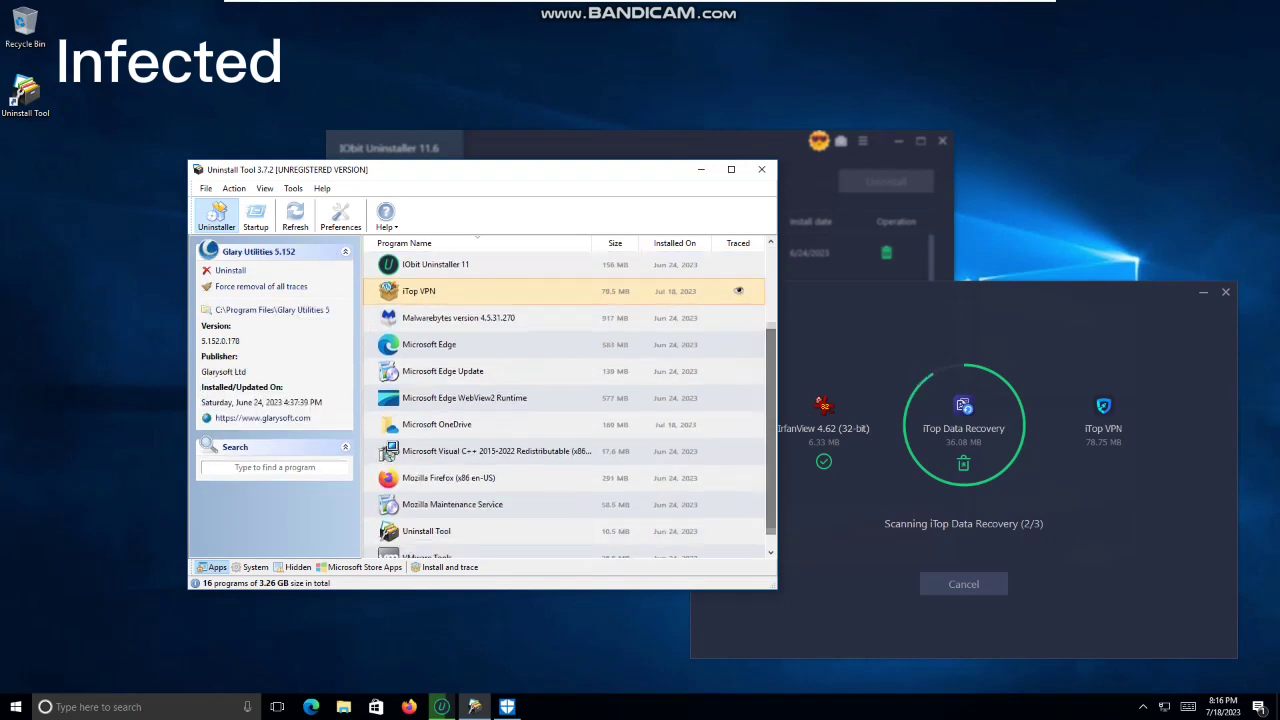
click(570, 291)
click(570, 531)
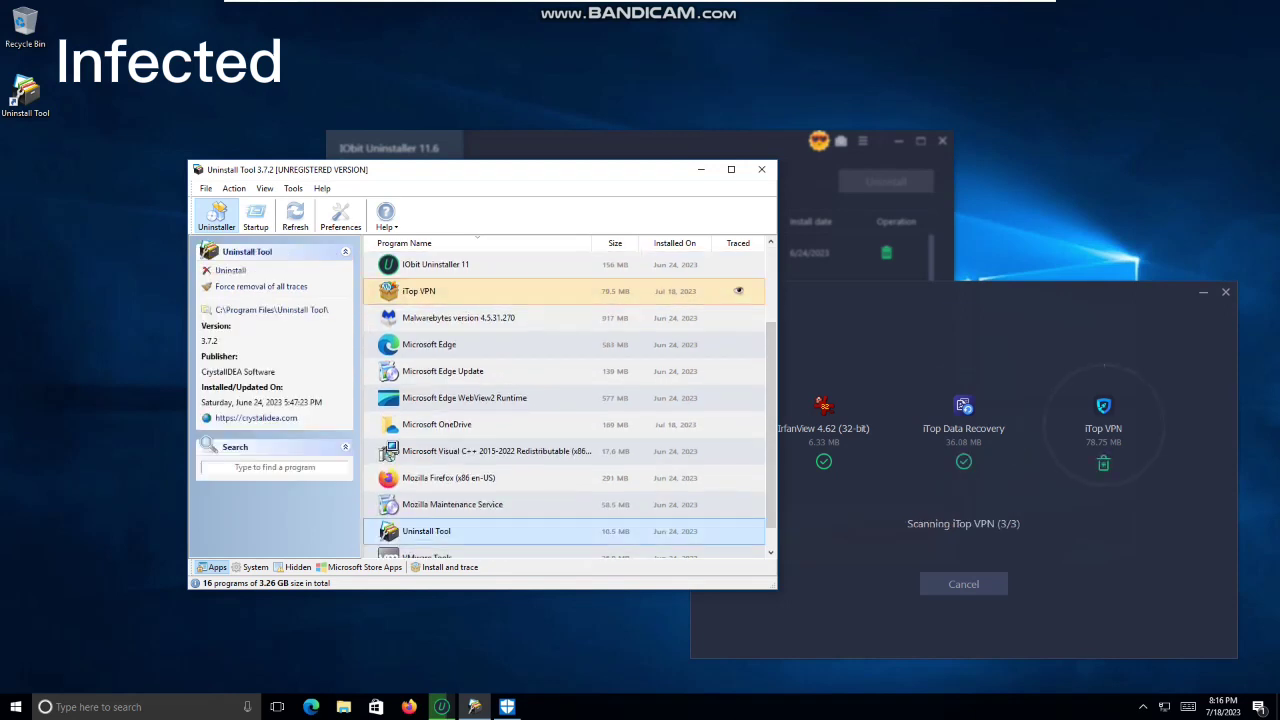
click(570, 318)
drag(771, 350, 771, 270)
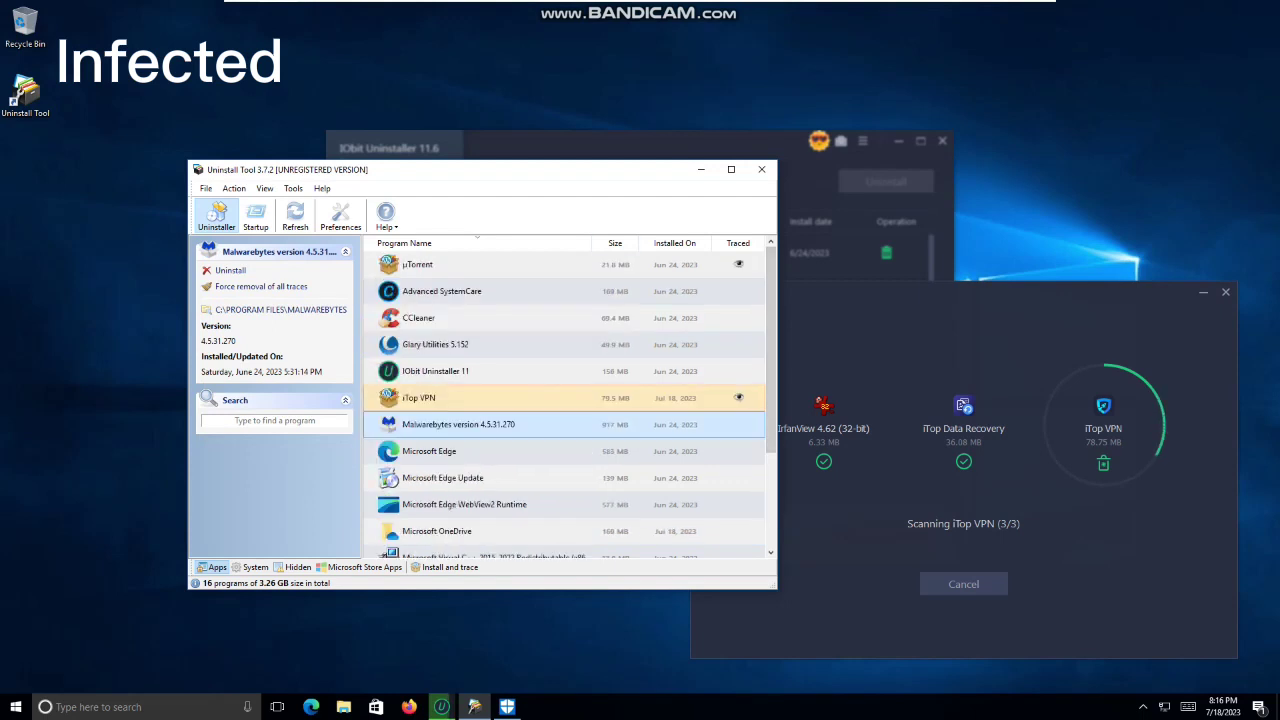
click(293, 567)
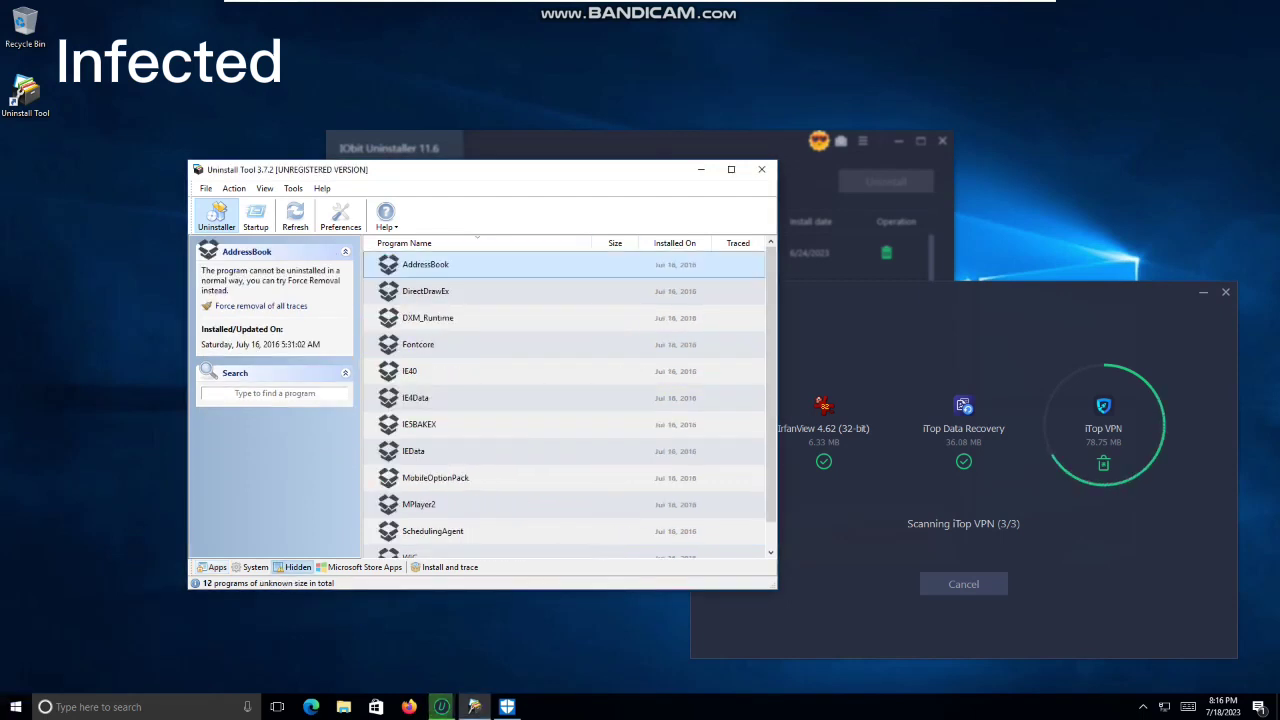
click(212, 567)
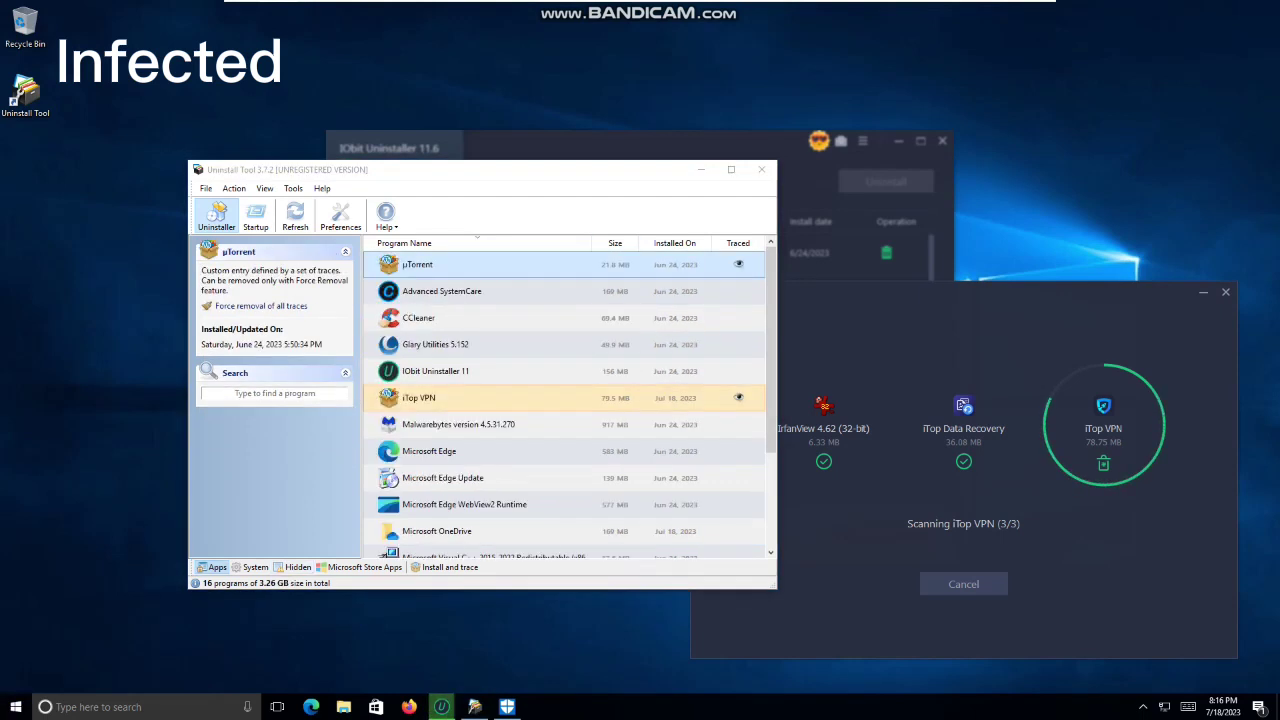
Open Task Manager and bring the Windows Defender window back into view.
right_click(782, 703)
click(820, 642)
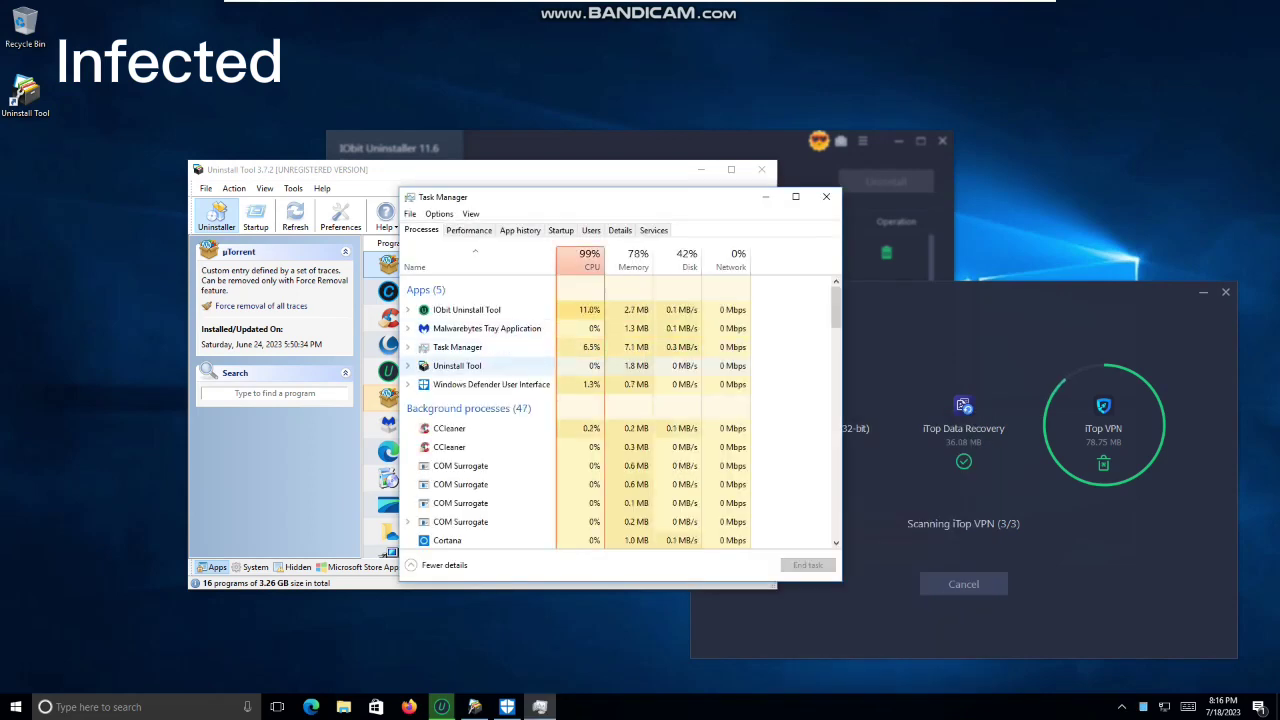
click(507, 707)
click(520, 540)
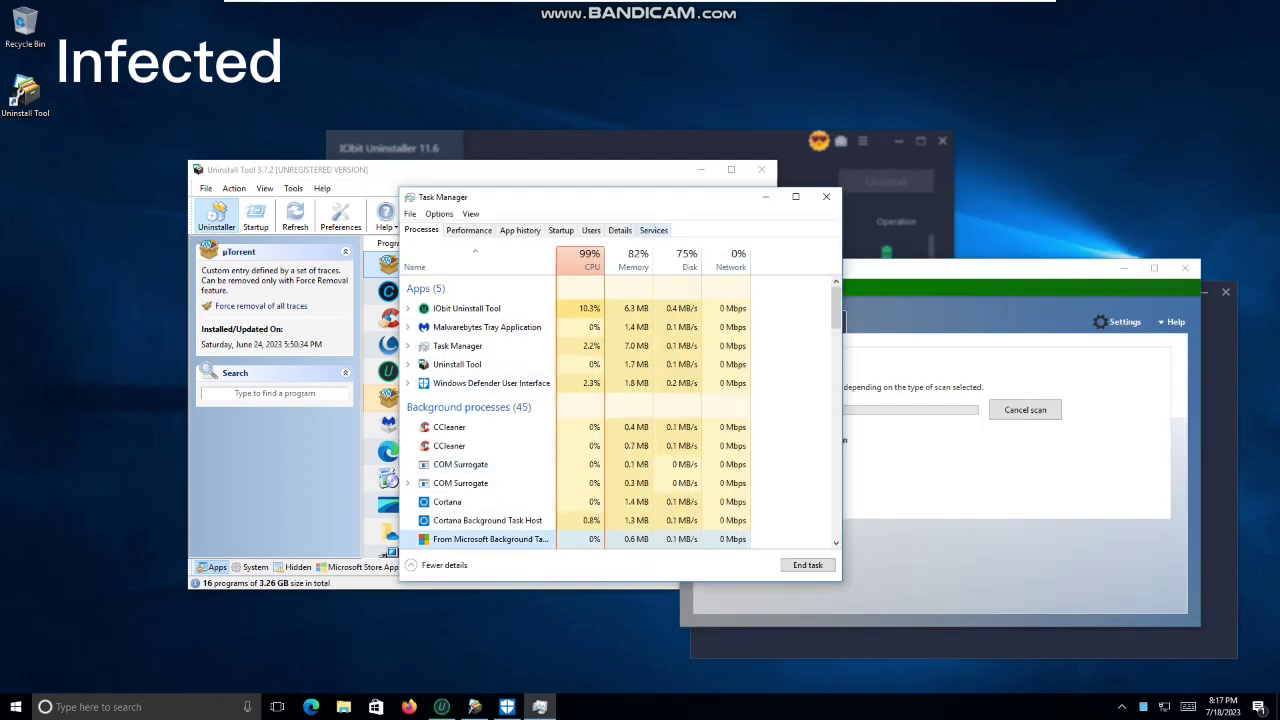
End the rundll32.exe process from Task Manager's detailed process list.
click(620, 230)
scroll(620, 382, down, 8)
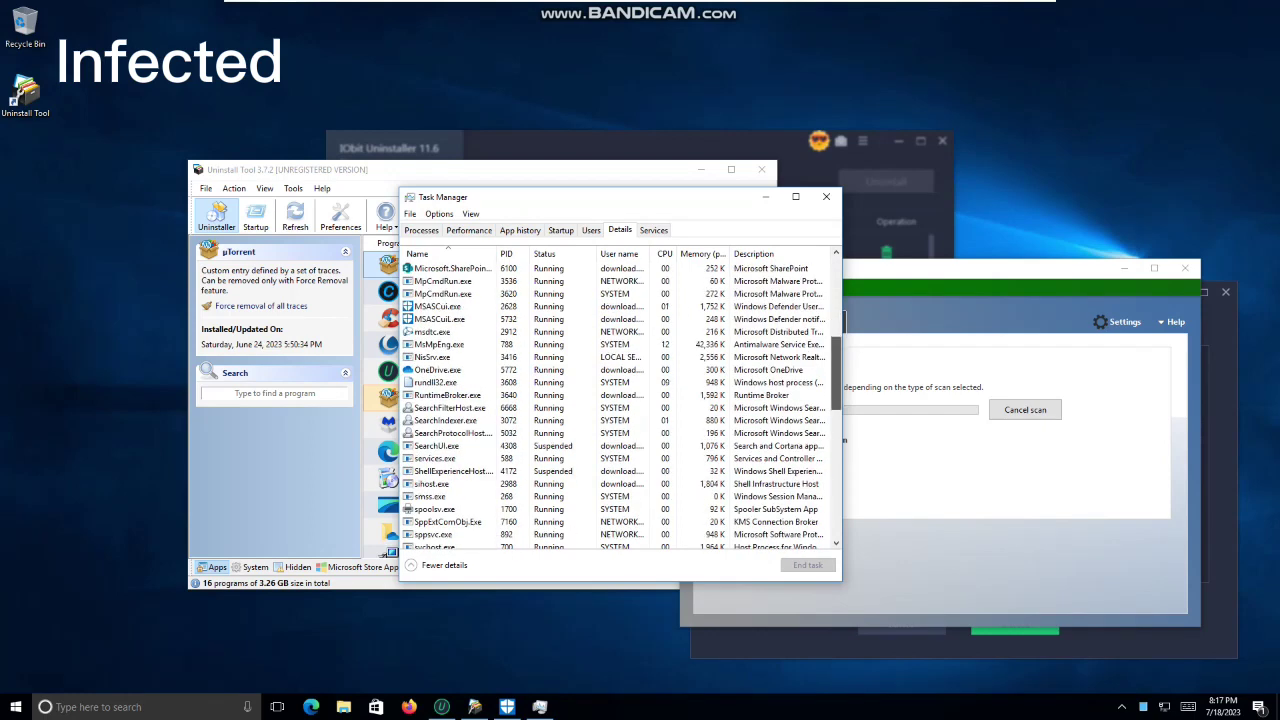
click(620, 382)
key(Delete)
key(Return)
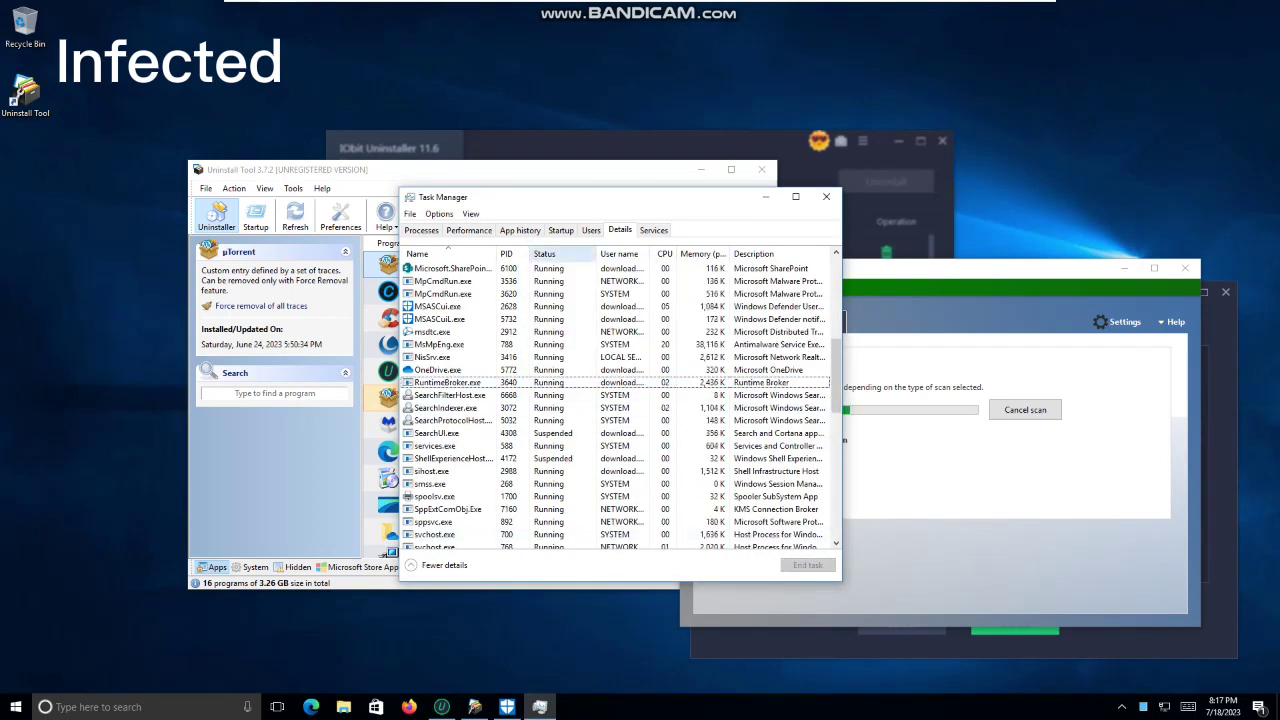
End the TrustedInstaller.exe and TiWorker.exe processes in Task Manager.
click(620, 268)
drag(836, 375, 836, 500)
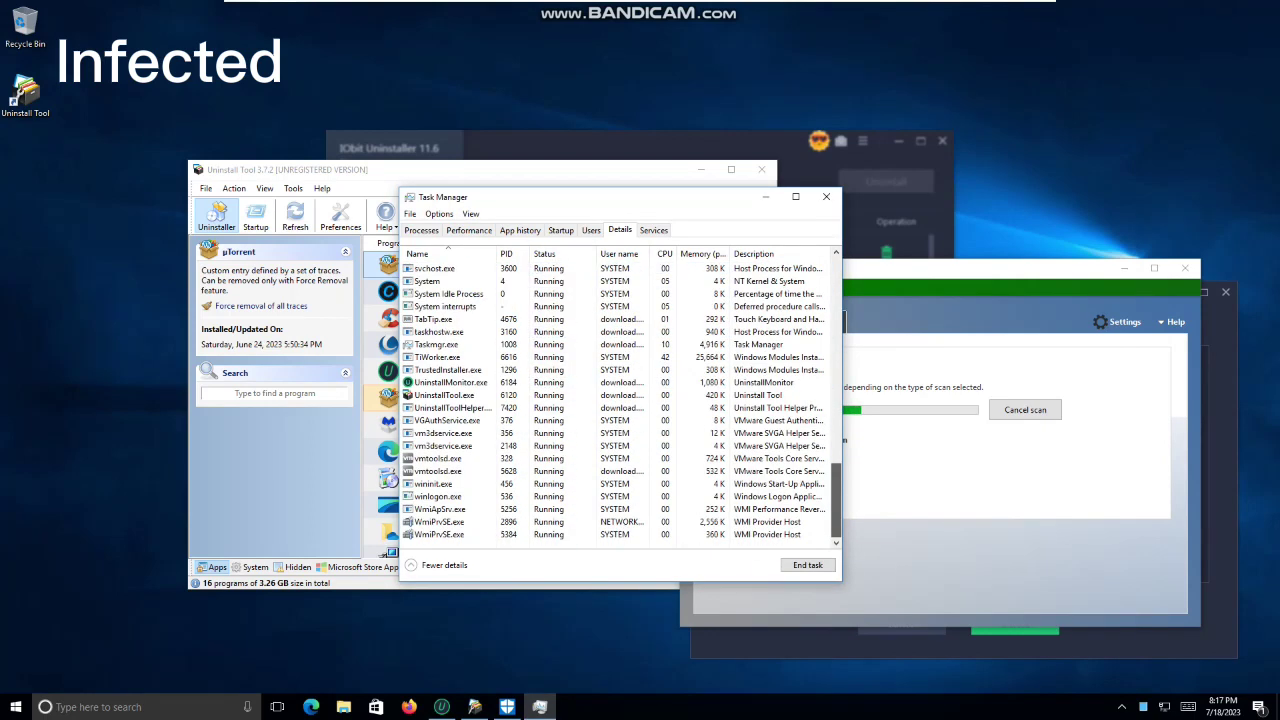
click(620, 370)
key(Delete)
key(Return)
click(620, 370)
key(Delete)
key(Return)
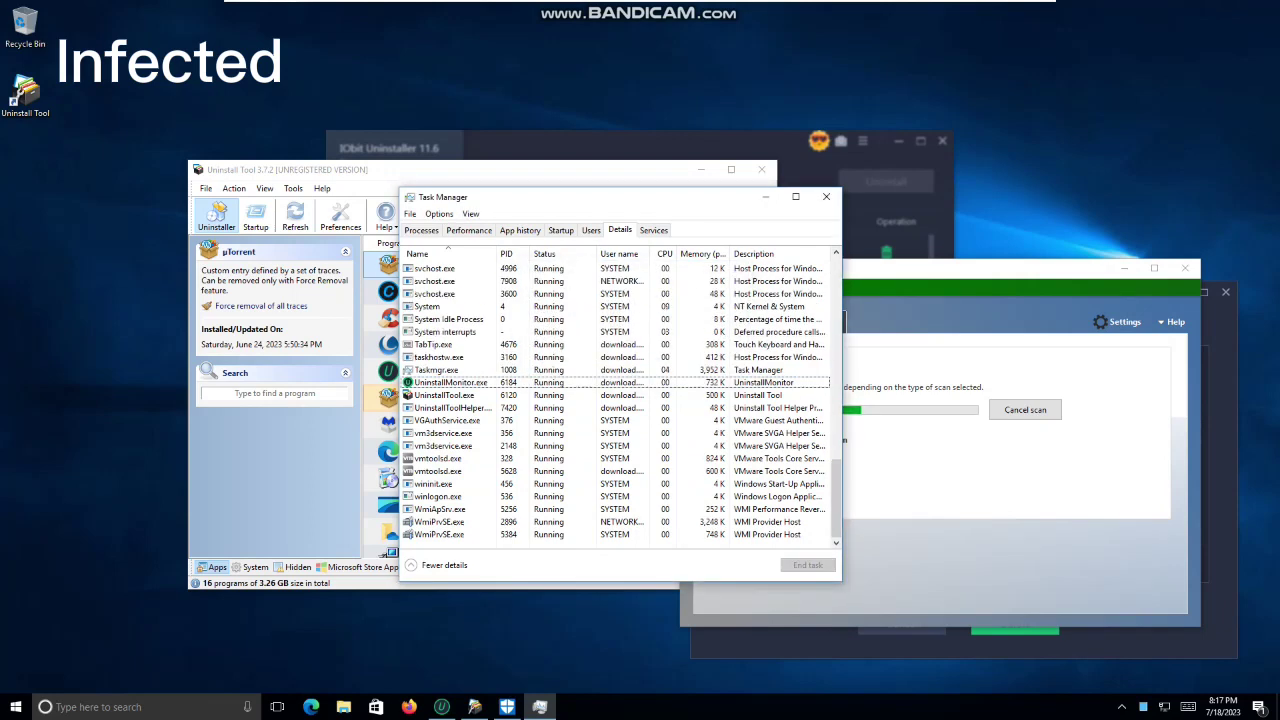
Look through the remaining entries in the detailed process list and return to the Processes overview.
click(620, 446)
click(620, 344)
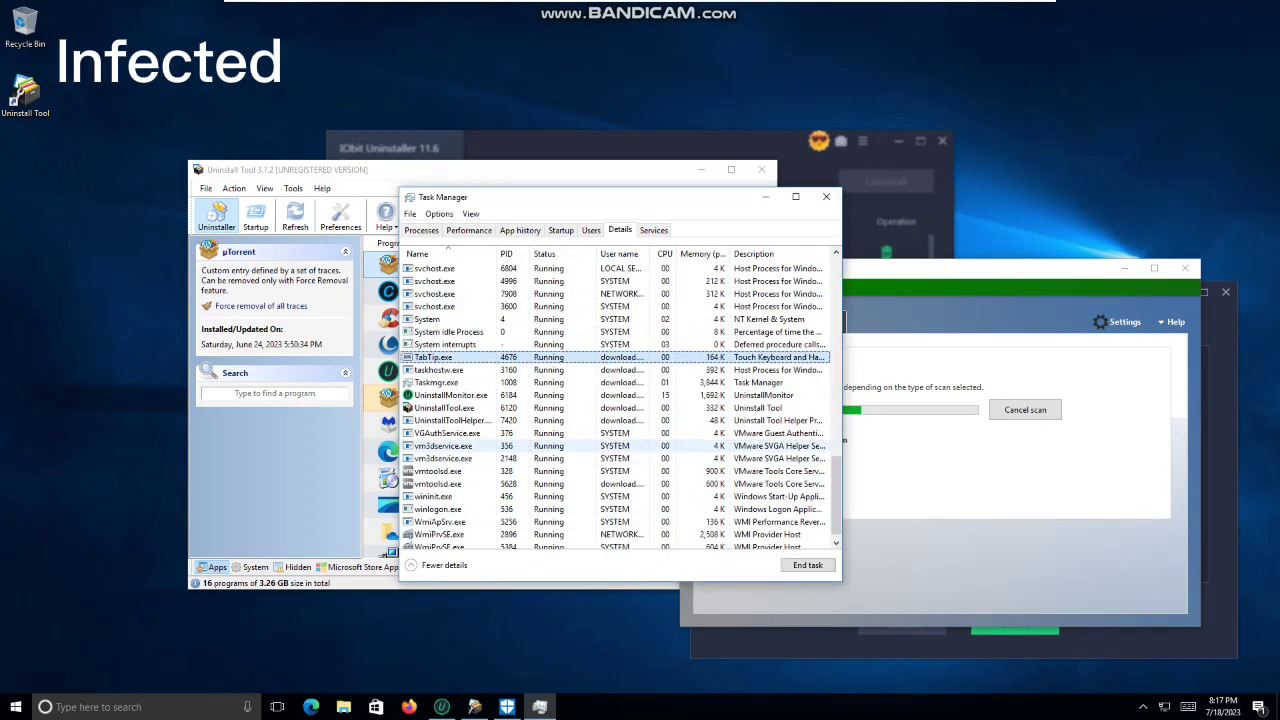
click(620, 420)
drag(836, 487, 836, 332)
click(421, 230)
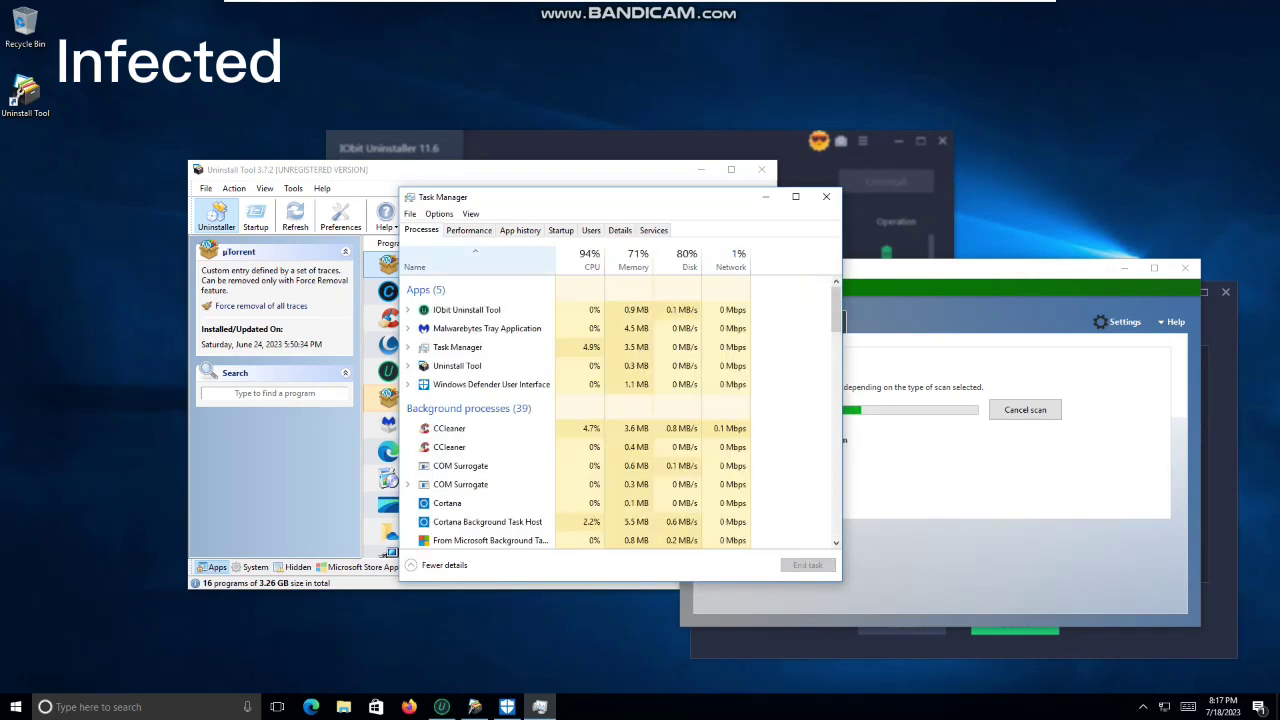
End the Malwarebytes Tray Application in Task Manager and bring the Windows Defender window to the front.
click(480, 328)
key(Delete)
click(1143, 707)
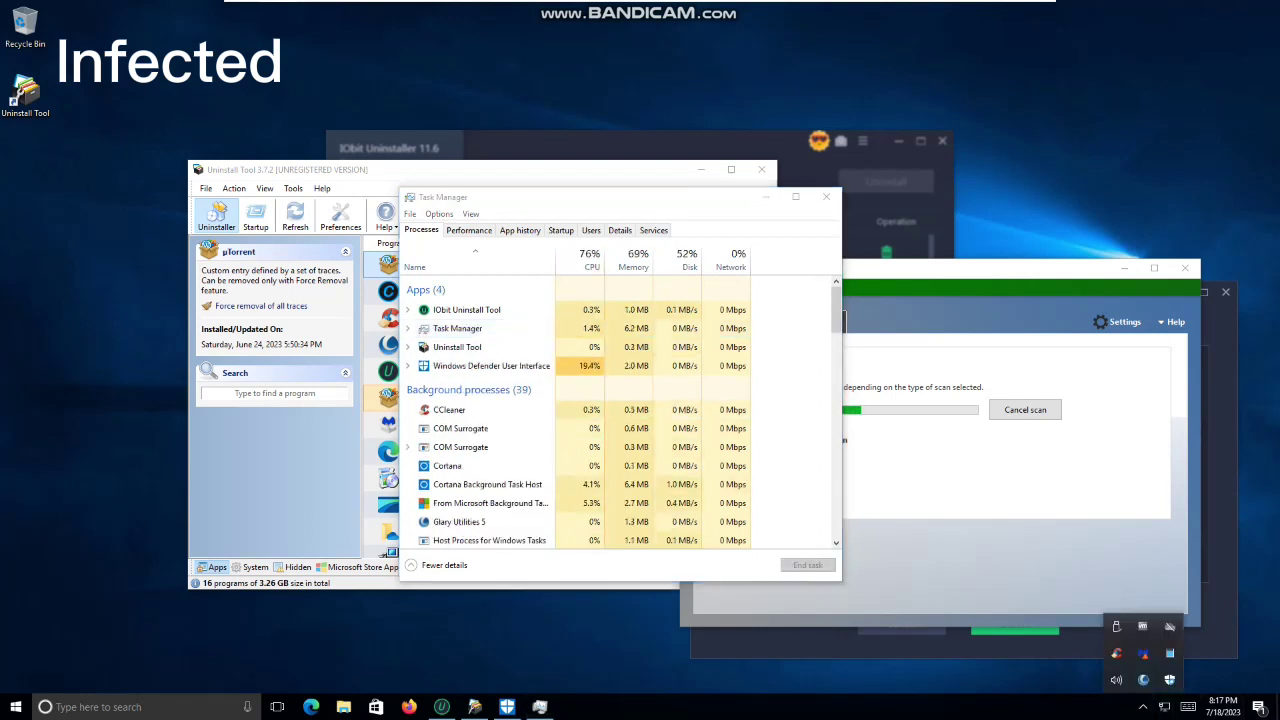
click(15, 707)
click(507, 707)
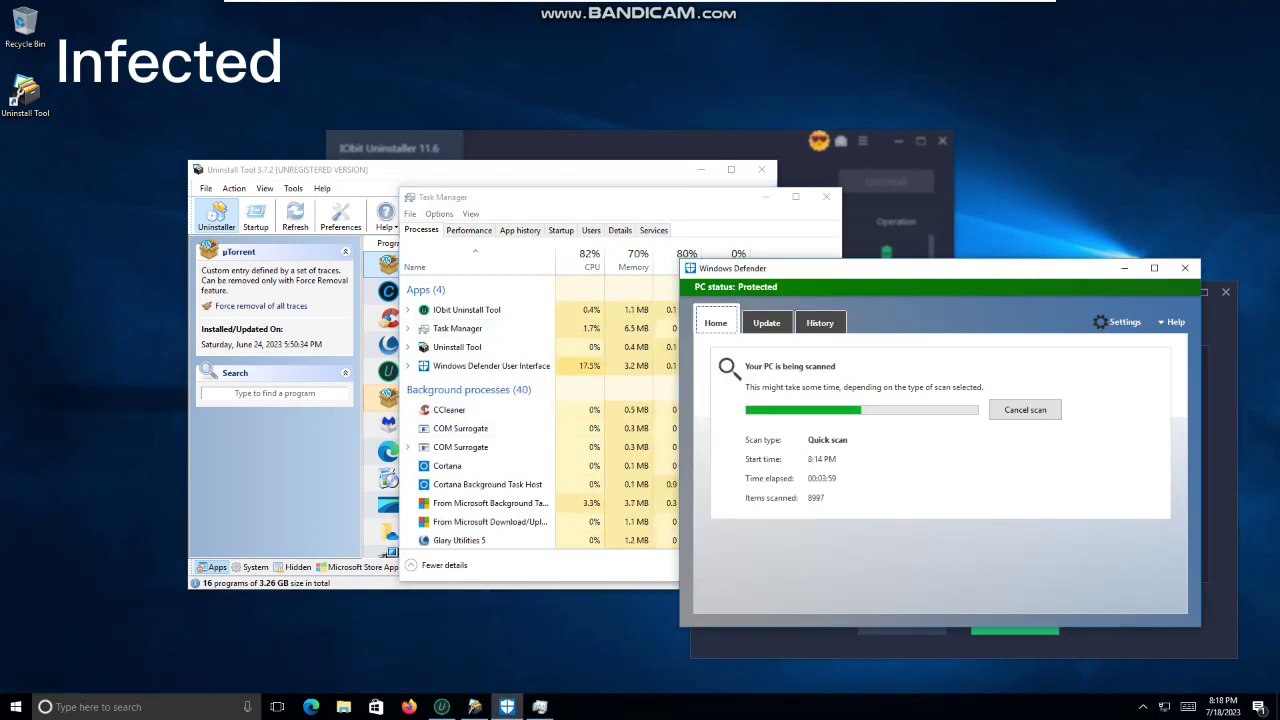
Bring the IObit Uninstaller leftovers window forward, launch regedit and allow Registry Editor to make changes.
click(442, 707)
key(super+s)
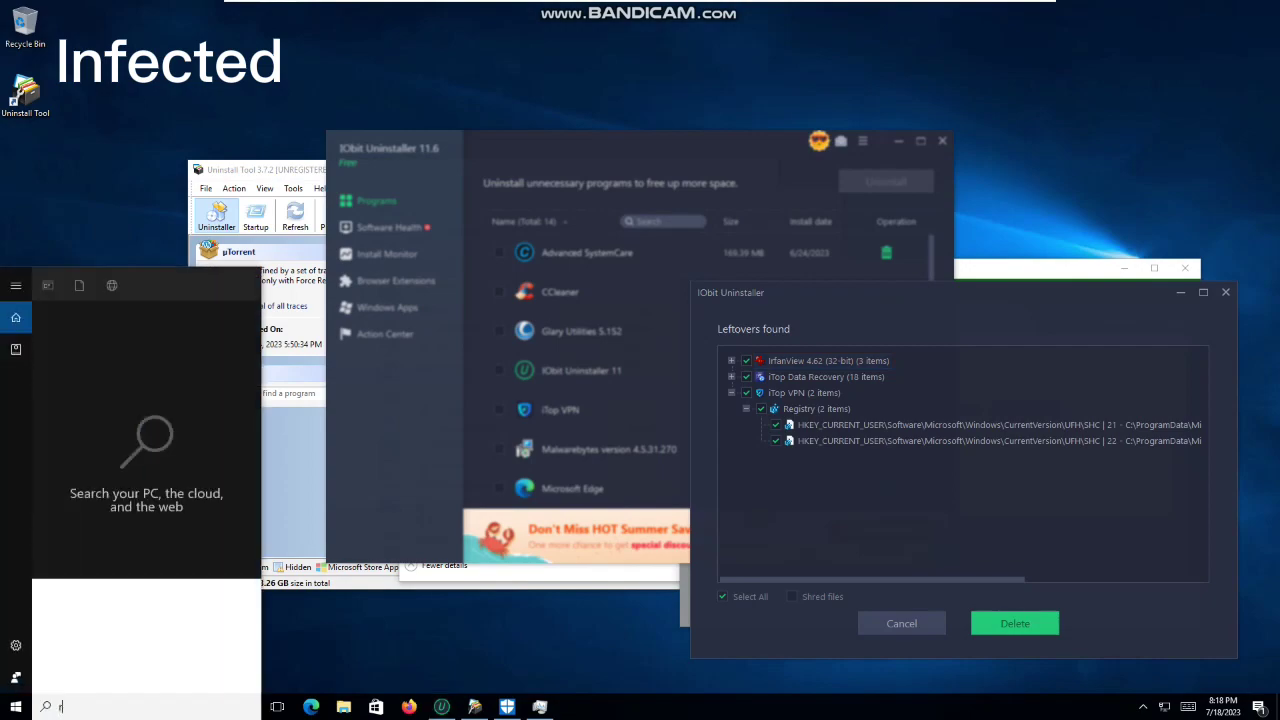
text(regedit)
key(Return)
key(Escape)
key(Return)
key(Left)
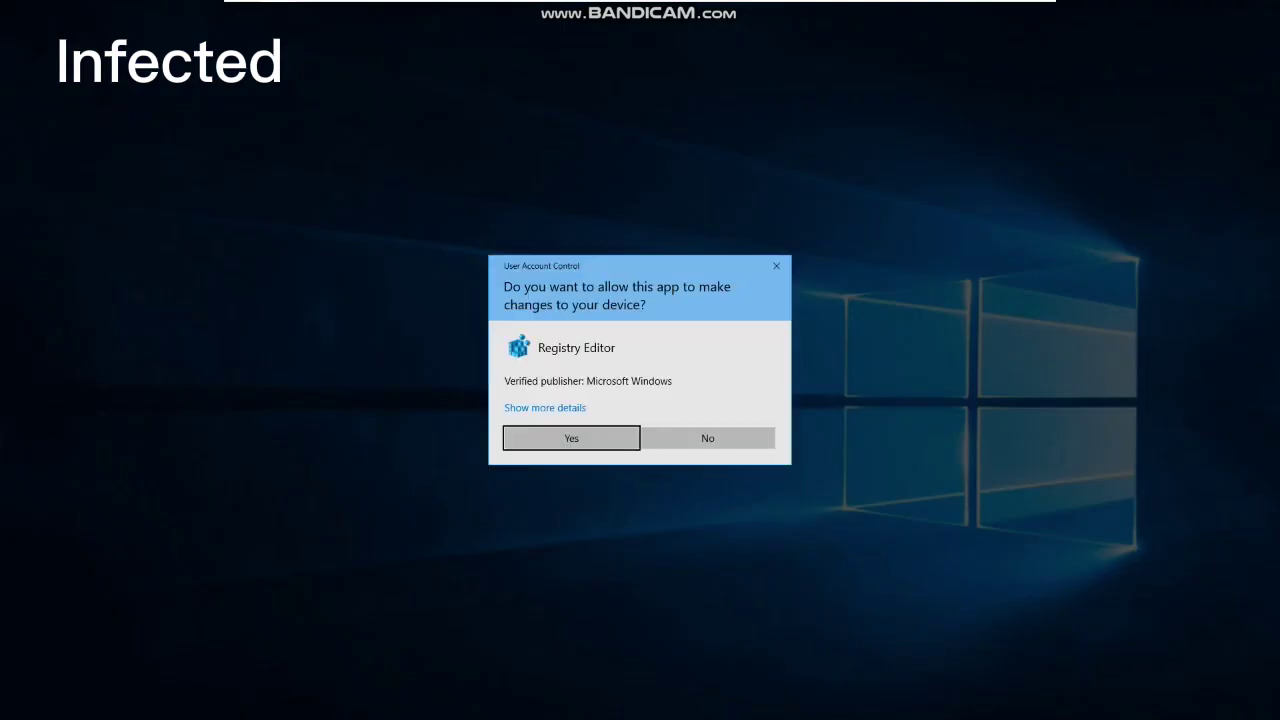
key(Return)
In Registry Editor, navigate to HKEY_CURRENT_USER\Software\Microsoft\Windows\CurrentVersion\UFH\SHC, following the path of the iTop VPN leftovers.
drag(156, 248, 312, 262)
scroll(205, 303, up, 1)
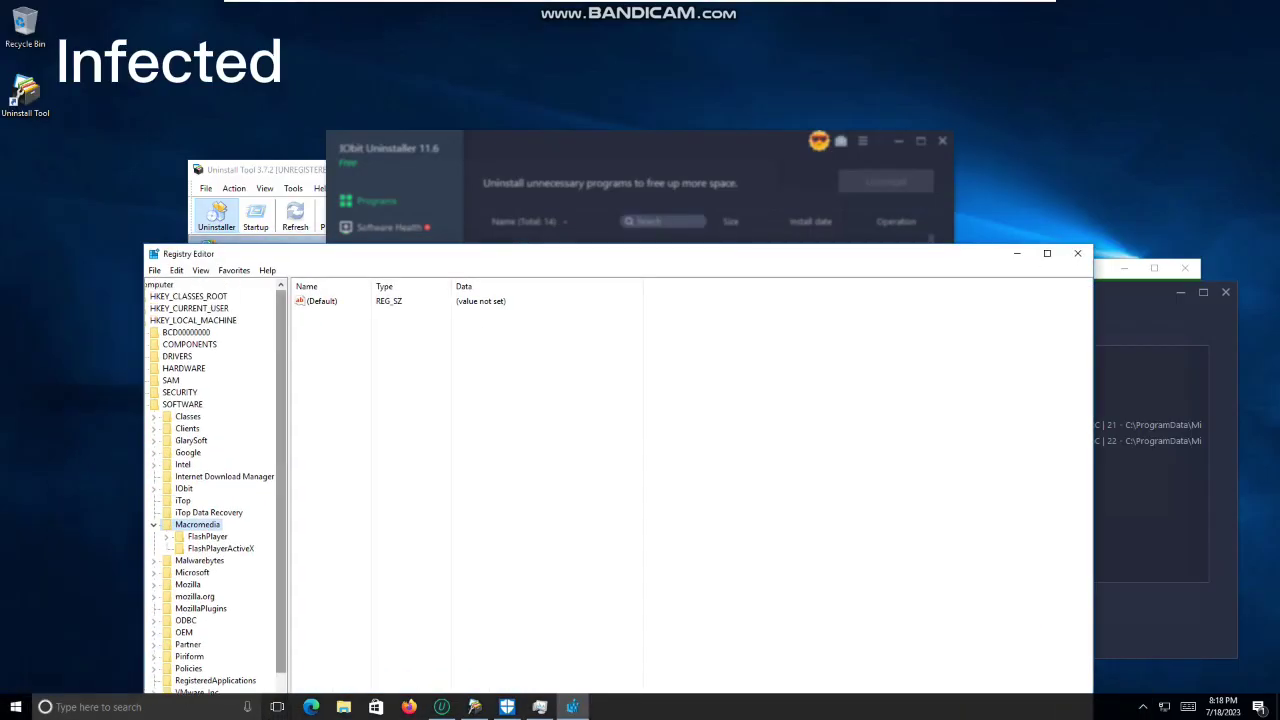
drag(235, 253, 255, 187)
click(182, 253)
click(182, 241)
mouse_move(372, 188)
mouse_down()
mouse_move(245, 546)
mouse_move(381, 189)
mouse_up()
click(204, 362)
click(216, 506)
scroll(229, 506, down, 10)
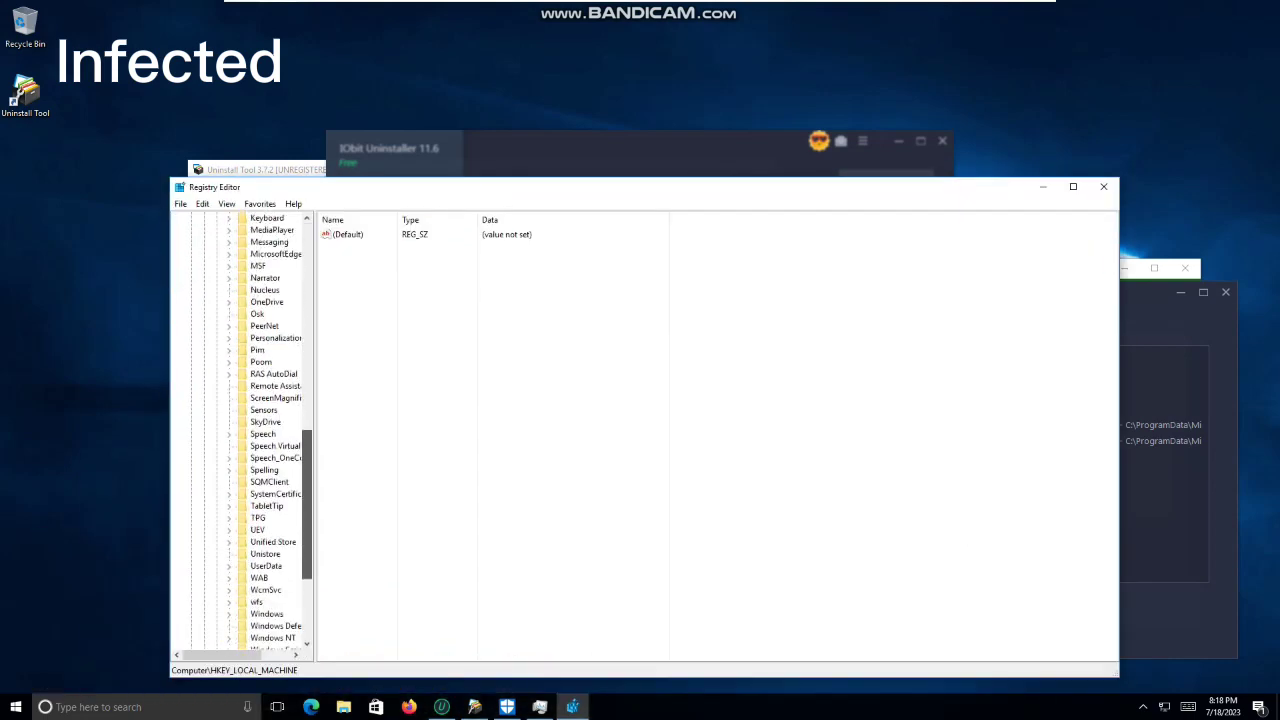
click(229, 506)
click(1165, 490)
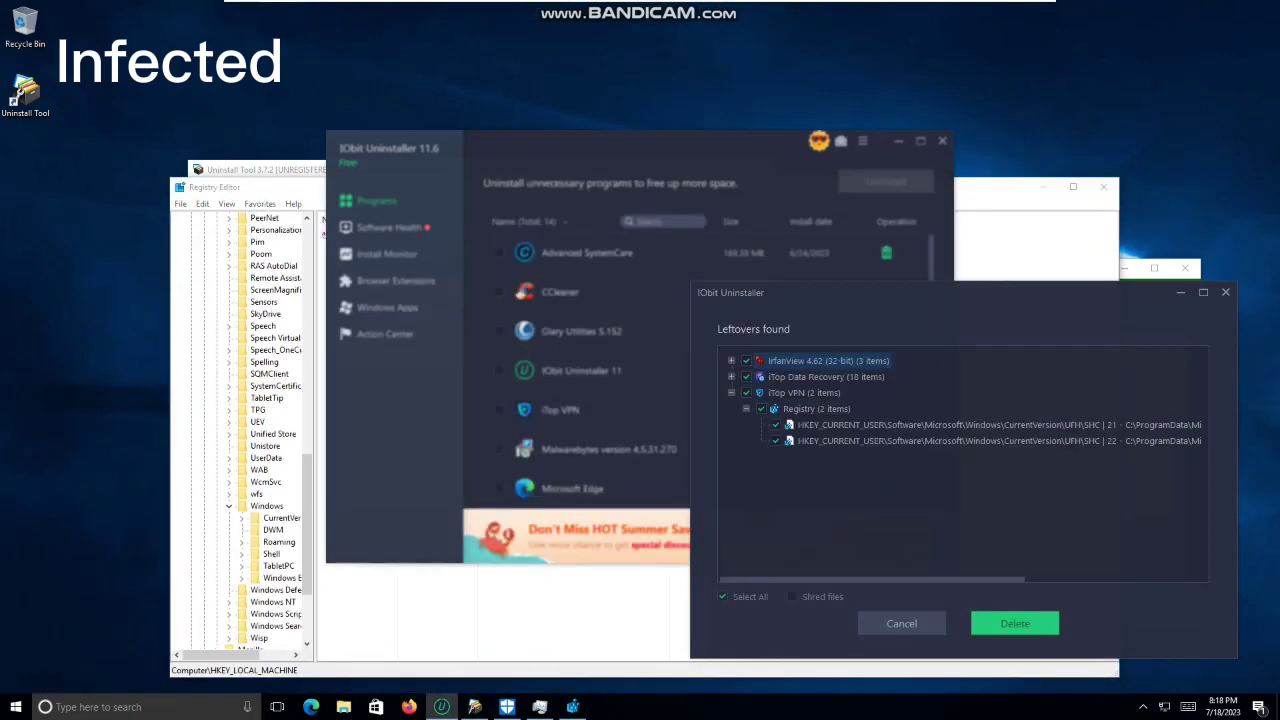
click(242, 518)
drag(307, 490, 307, 546)
click(255, 554)
click(294, 566)
Delete the iTop VPN leftover values 21 and 22 from the SHC registry key.
click(1162, 441)
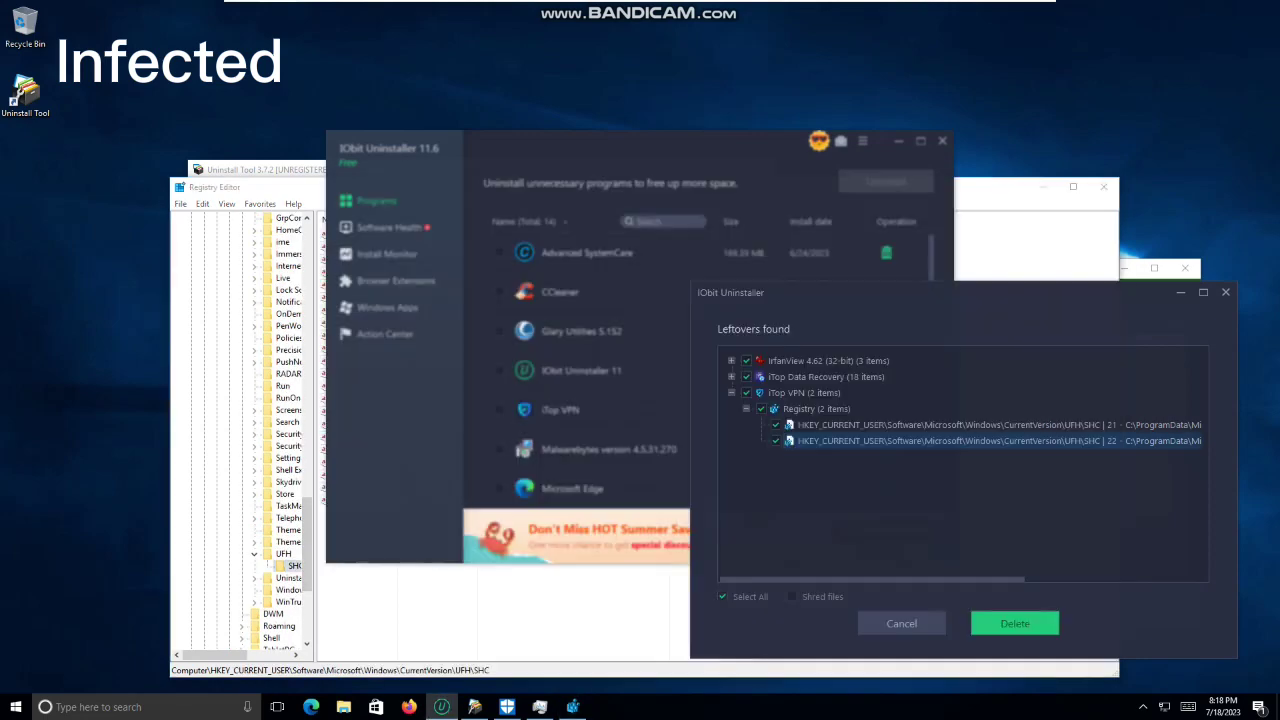
click(590, 615)
drag(686, 391, 494, 373)
key(Delete)
key(Return)
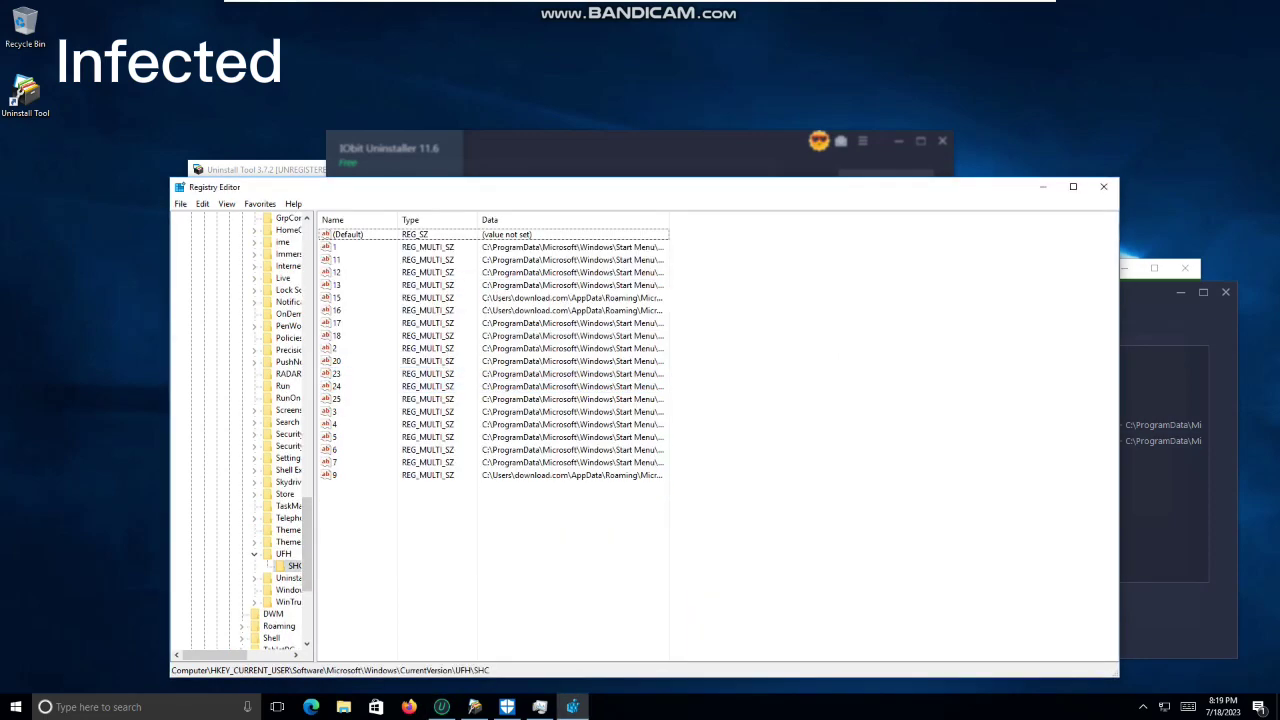
Close Registry Editor and delete all the selected leftovers found by IObit Uninstaller.
click(1104, 187)
click(1014, 623)
click(964, 595)
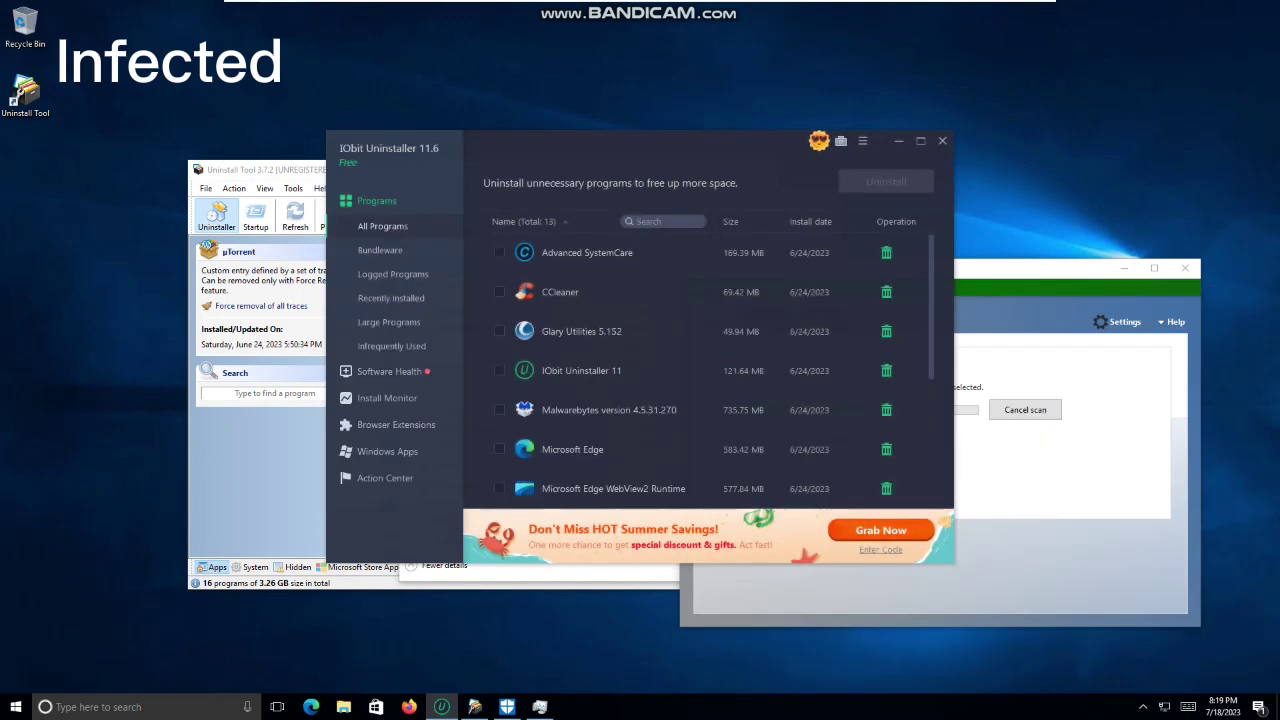
Close Uninstall Tool, IObit Uninstaller and Task Manager, and show the desktop while keeping the Windows Defender scan running.
click(260, 170)
click(762, 170)
click(583, 417)
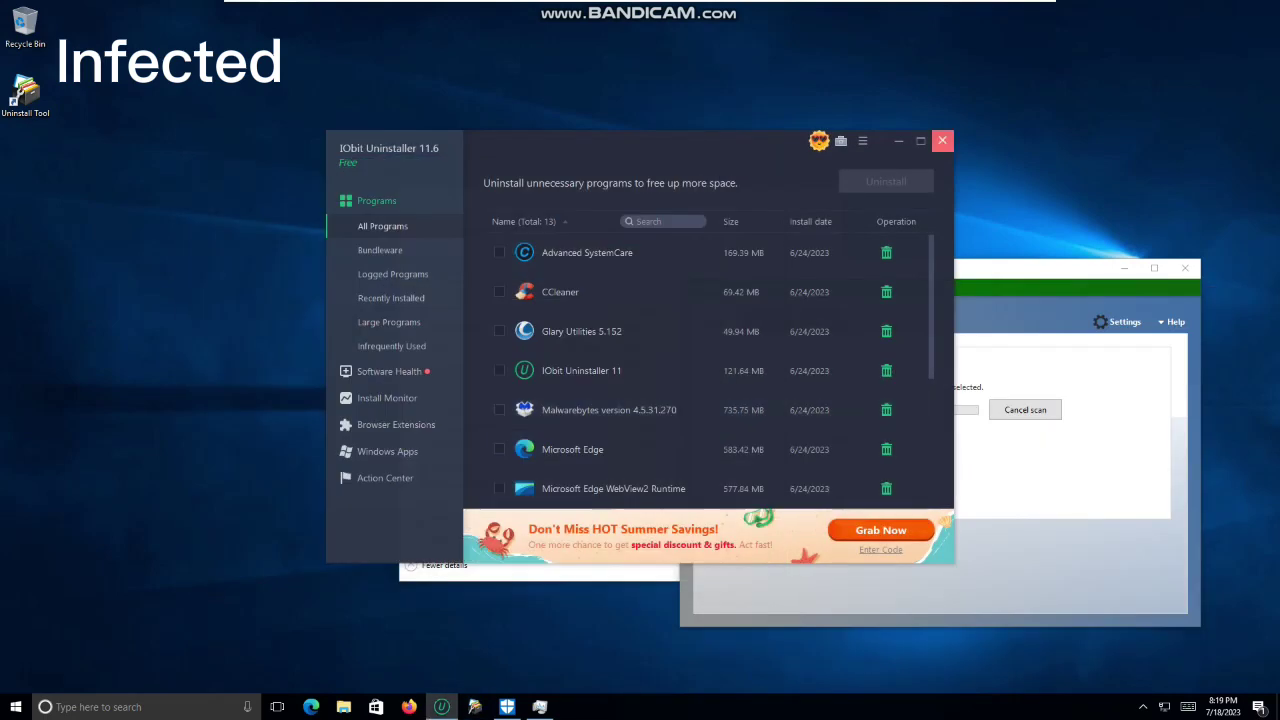
click(942, 141)
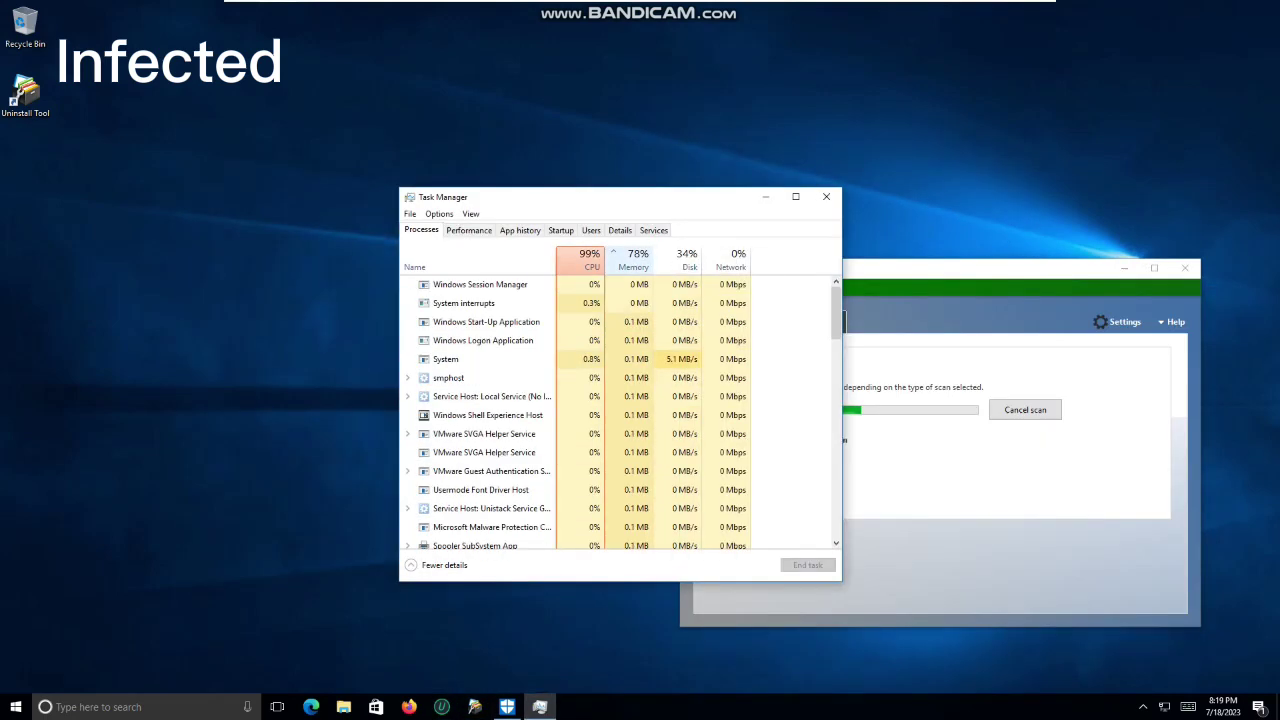
click(620, 230)
click(826, 197)
click(1185, 268)
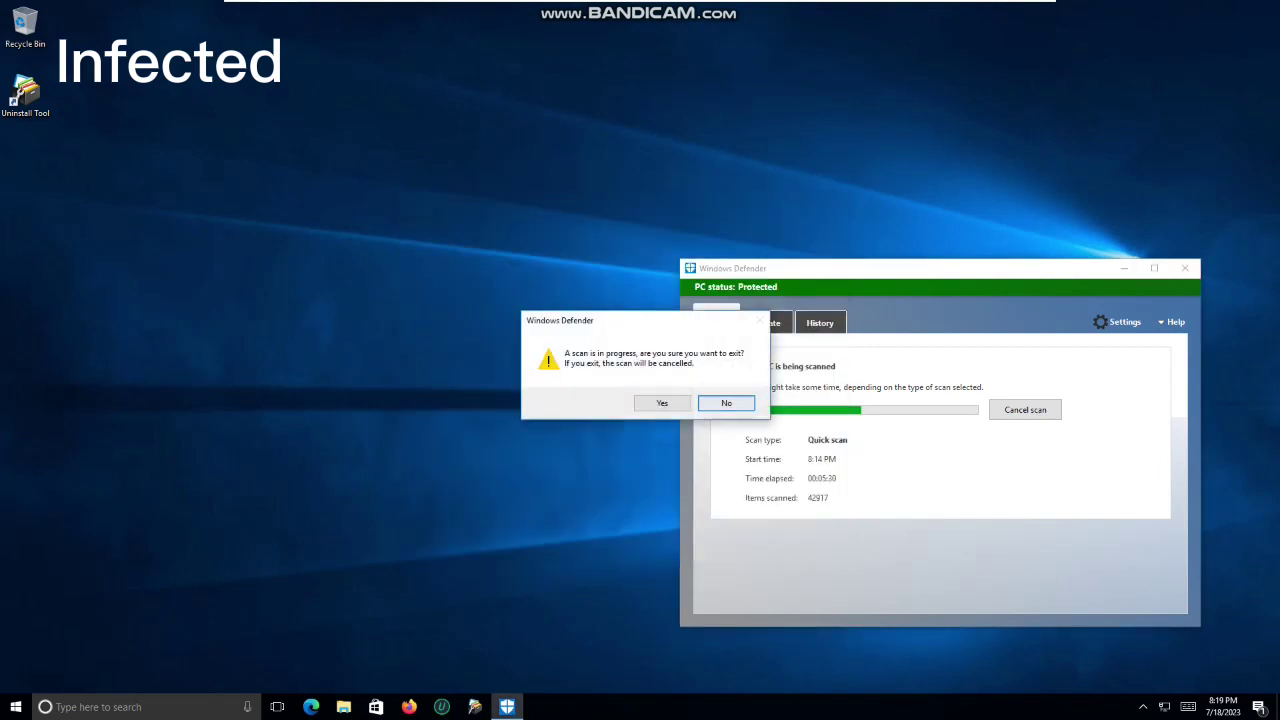
click(726, 403)
key(super+d)
Launch Paint by running mspaint.
key(super+r)
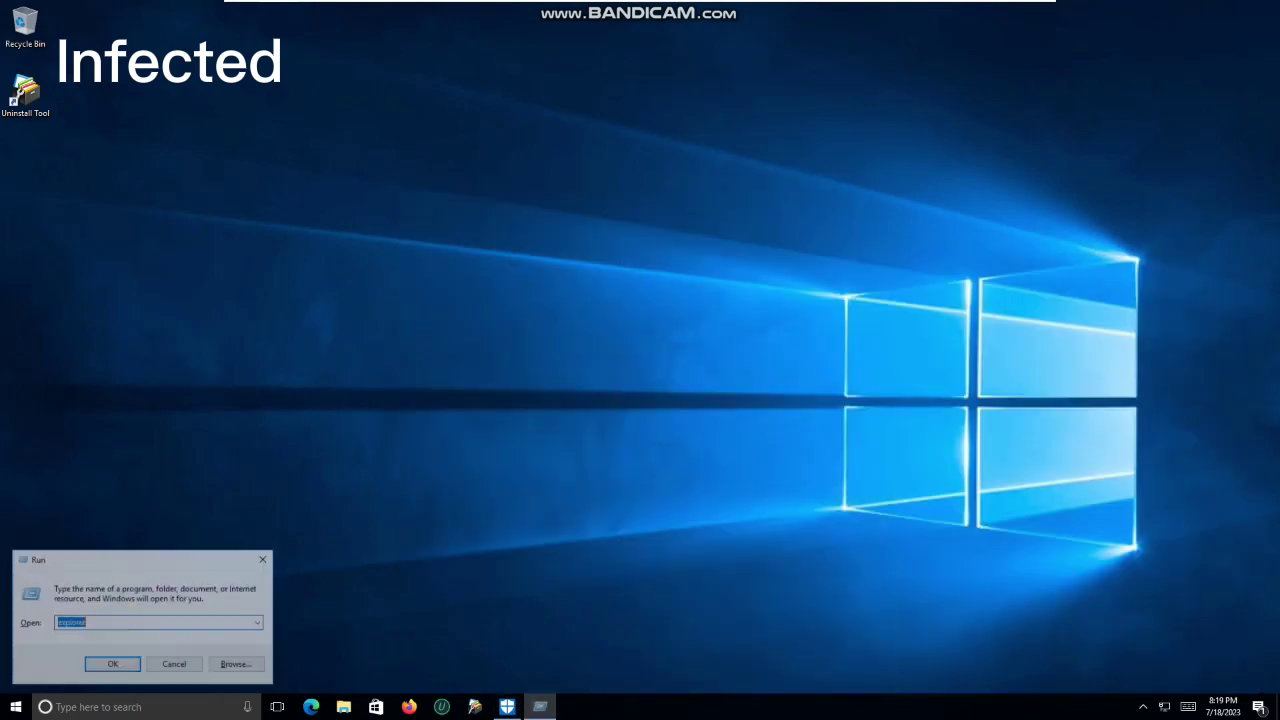
text(mspaint)
key(Return)
Open the picture img102 from C:\Windows\Web\Screen in Paint.
key(alt+f)
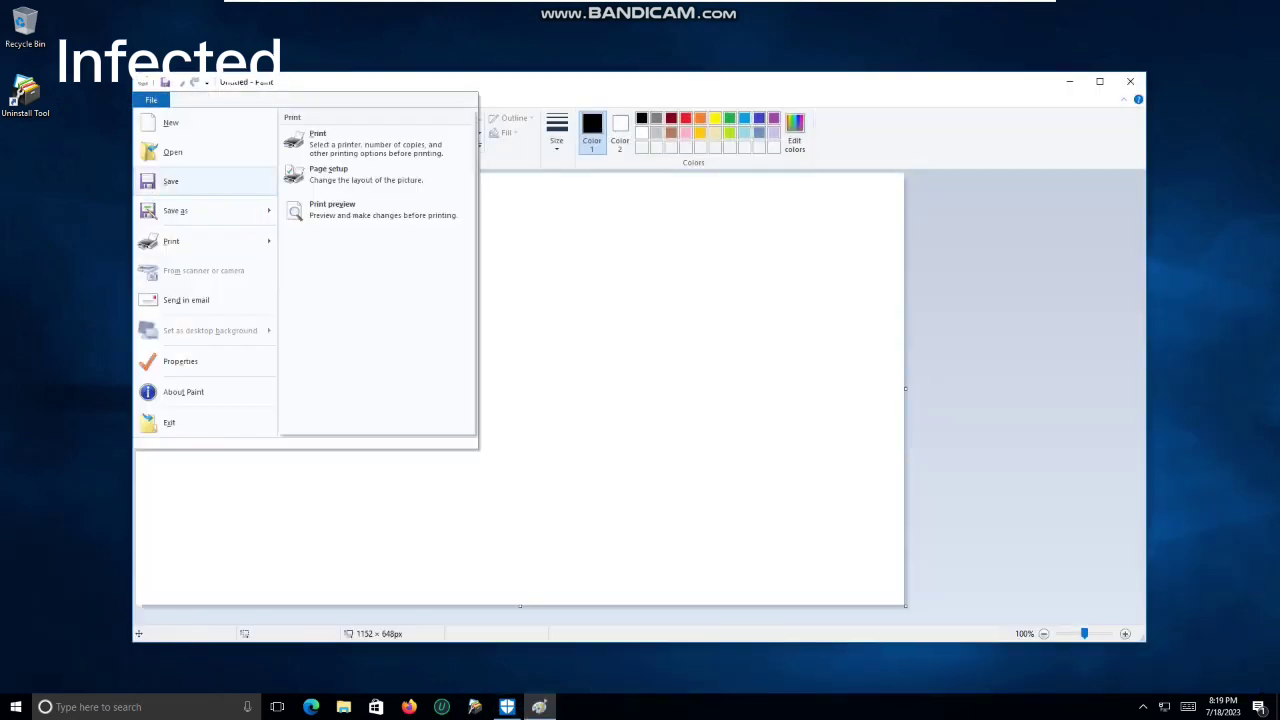
key(o)
double_click(337, 268)
double_click(290, 206)
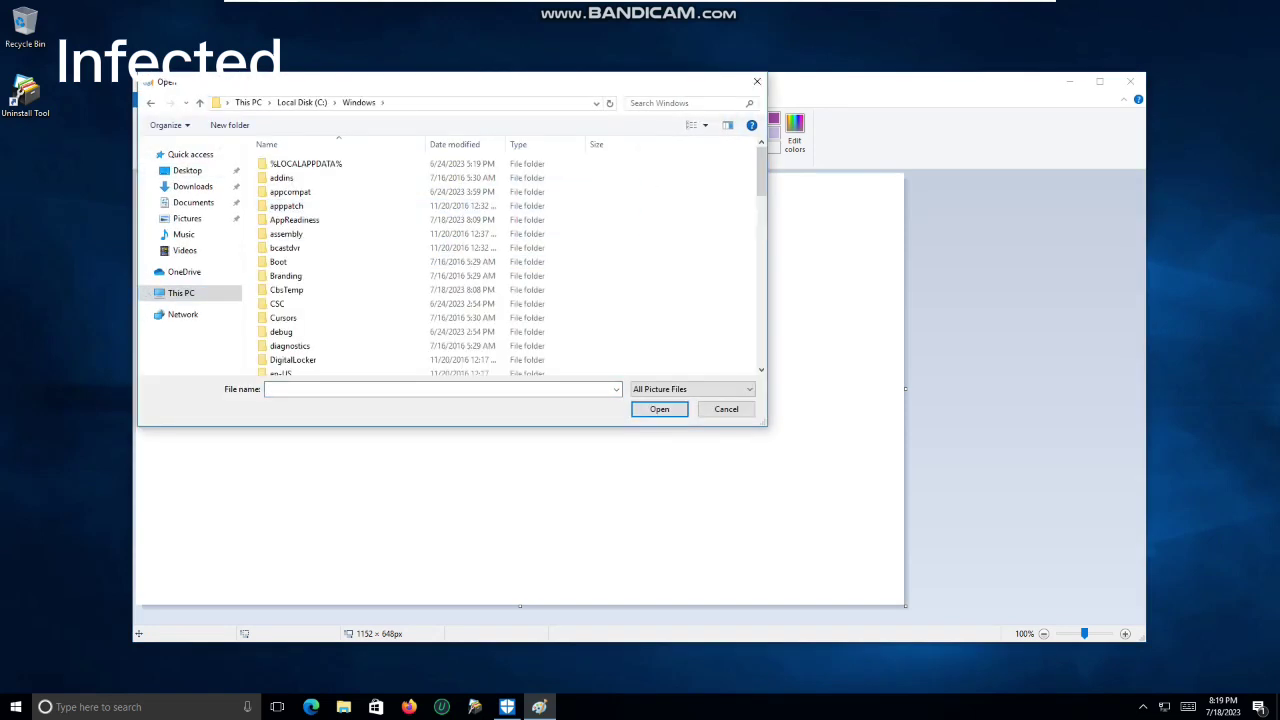
drag(762, 180, 760, 378)
double_click(281, 354)
double_click(276, 164)
double_click(285, 164)
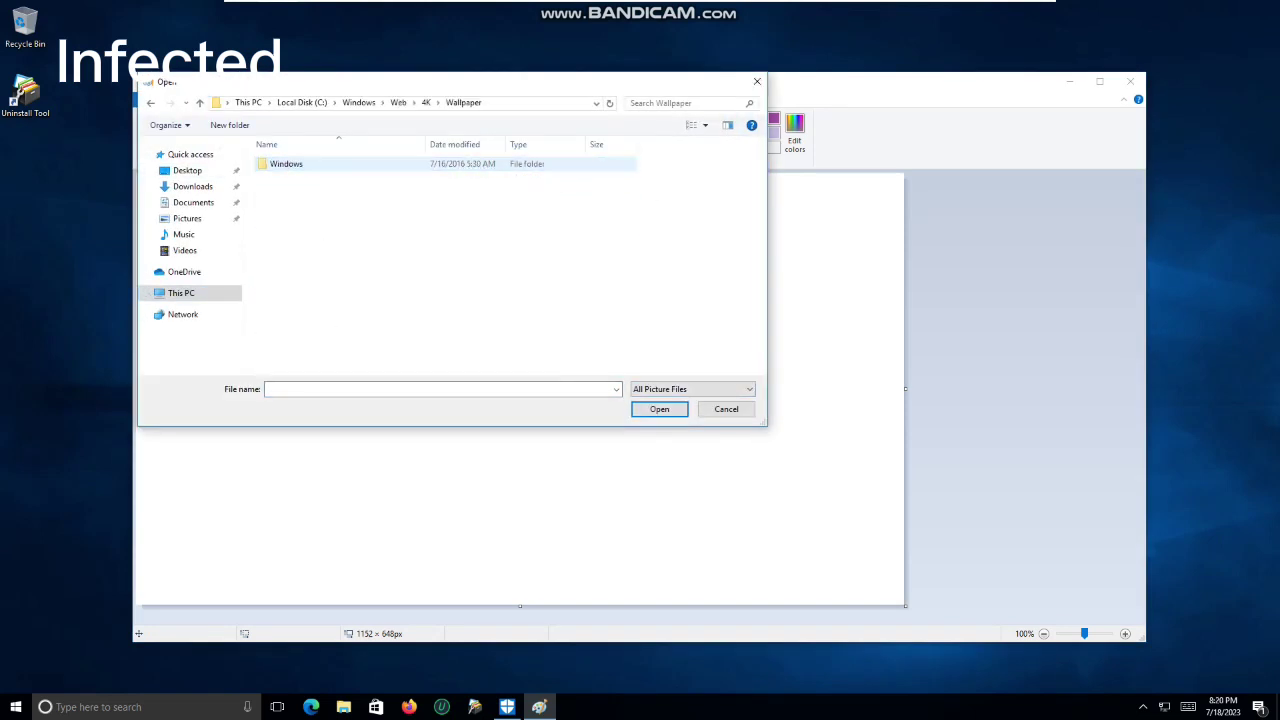
double_click(285, 164)
click(200, 103)
click(200, 103)
click(200, 103)
double_click(286, 178)
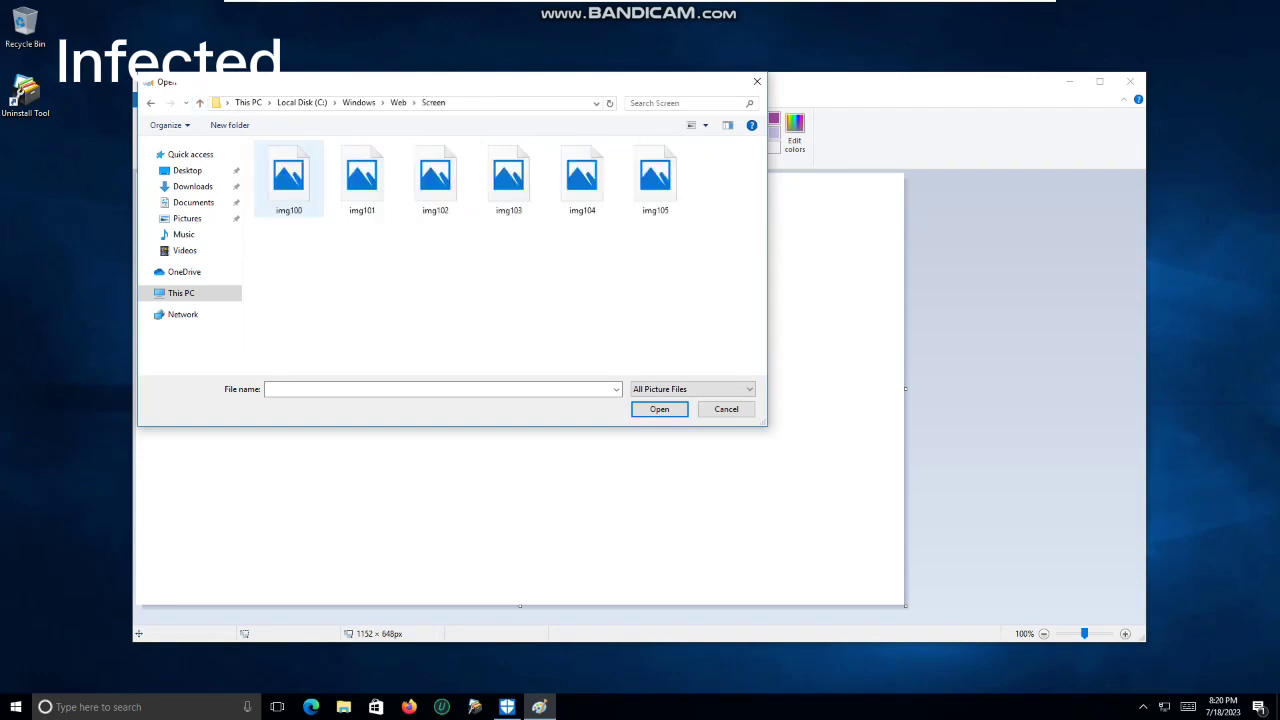
double_click(435, 185)
Set the opened picture as the desktop background and close Paint.
click(151, 100)
mouse_move(208, 330)
click(375, 148)
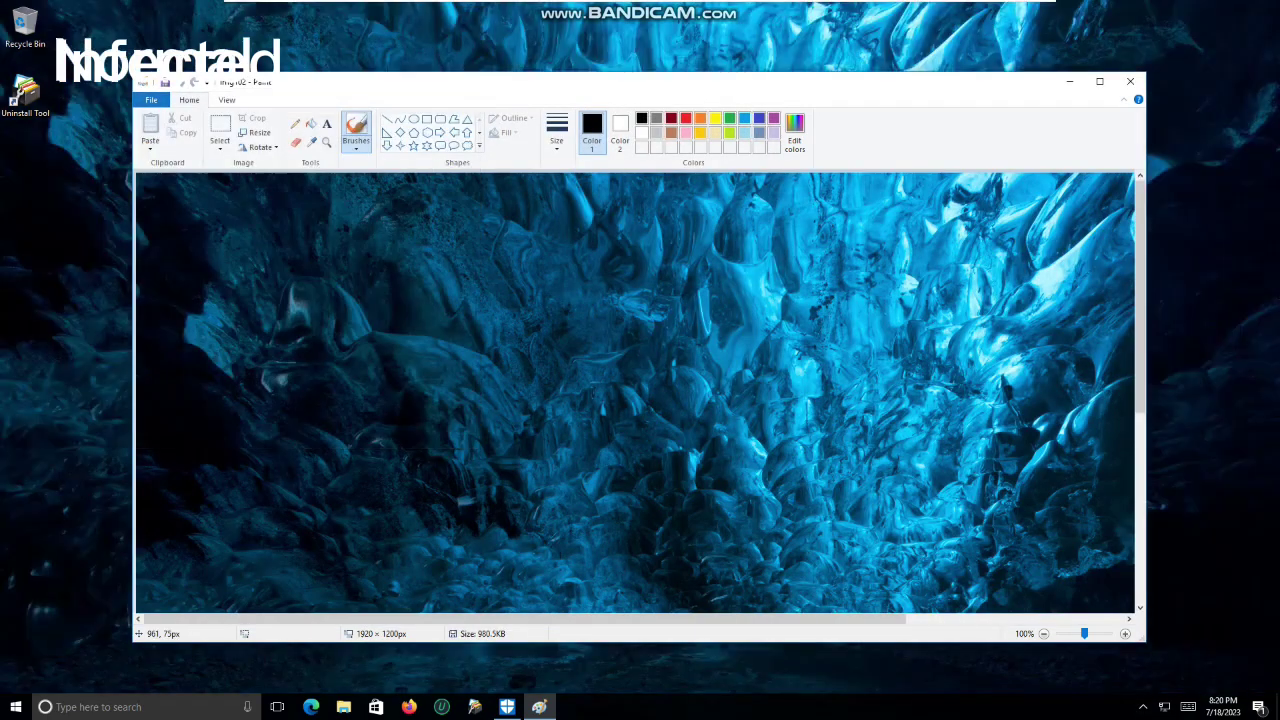
click(1130, 82)
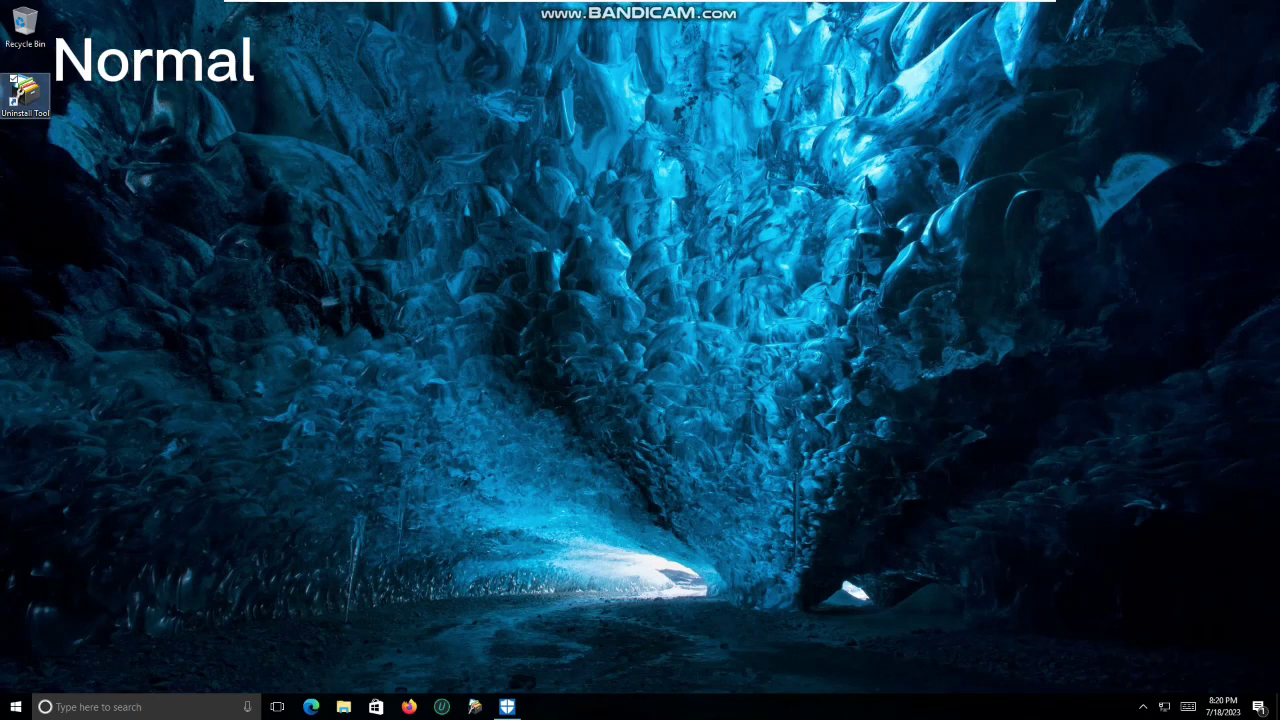
Move the Uninstall Tool shortcut to the upper-right corner of the desktop.
drag(25, 92, 1089, 162)
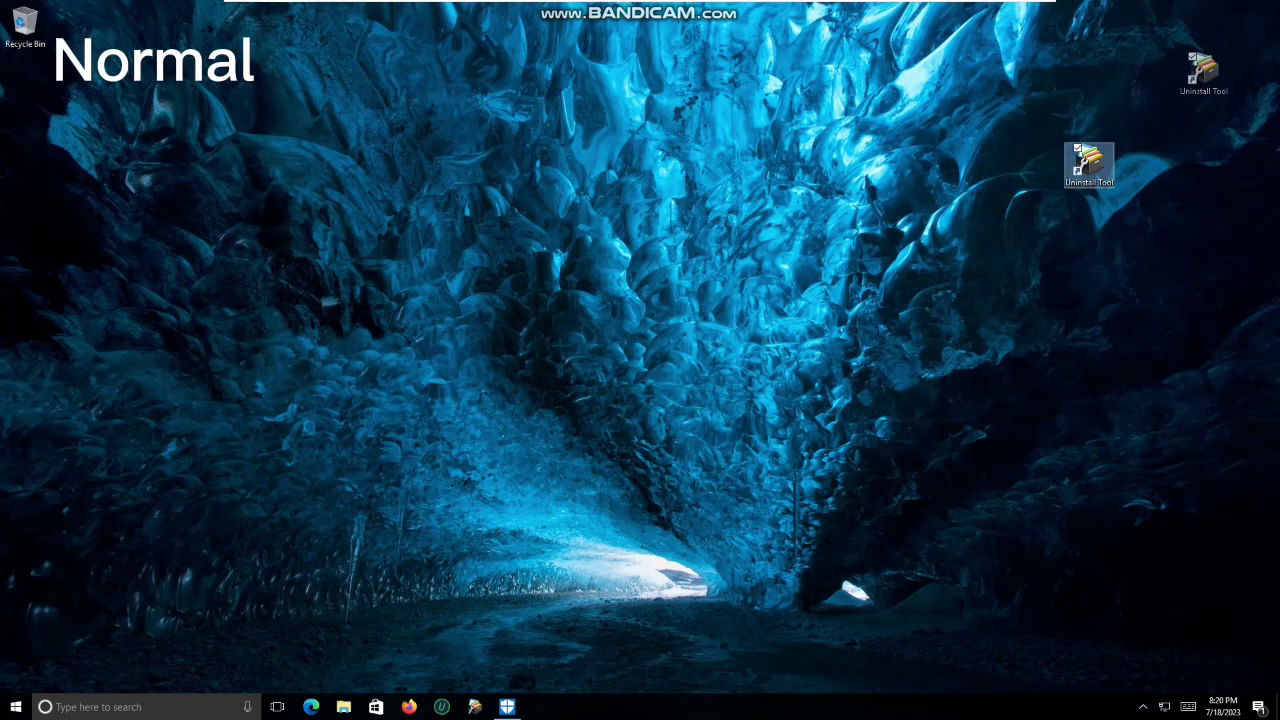
drag(1204, 70, 1245, 22)
mouse_move(1036, 220)
mouse_down()
mouse_move(822, 484)
mouse_move(762, 332)
mouse_up()
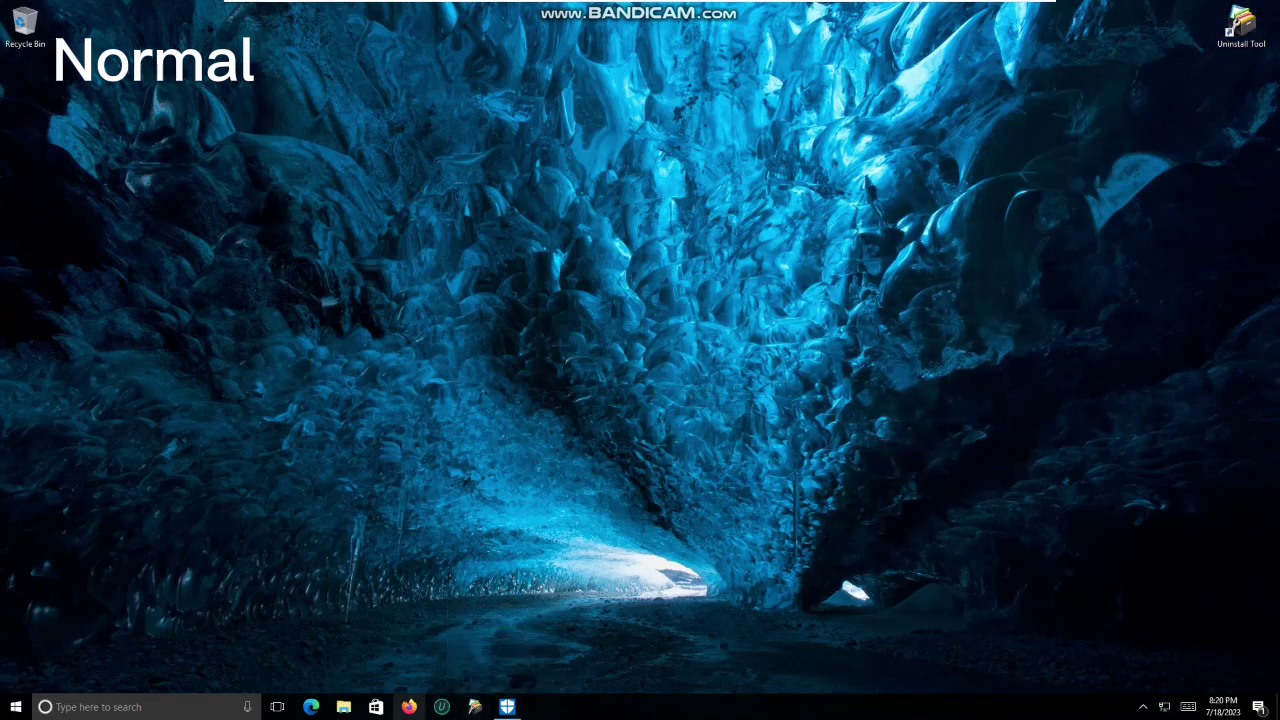
Check the taskbar personalization settings and close the Settings window.
right_click(409, 707)
click(668, 706)
right_click(670, 705)
click(704, 687)
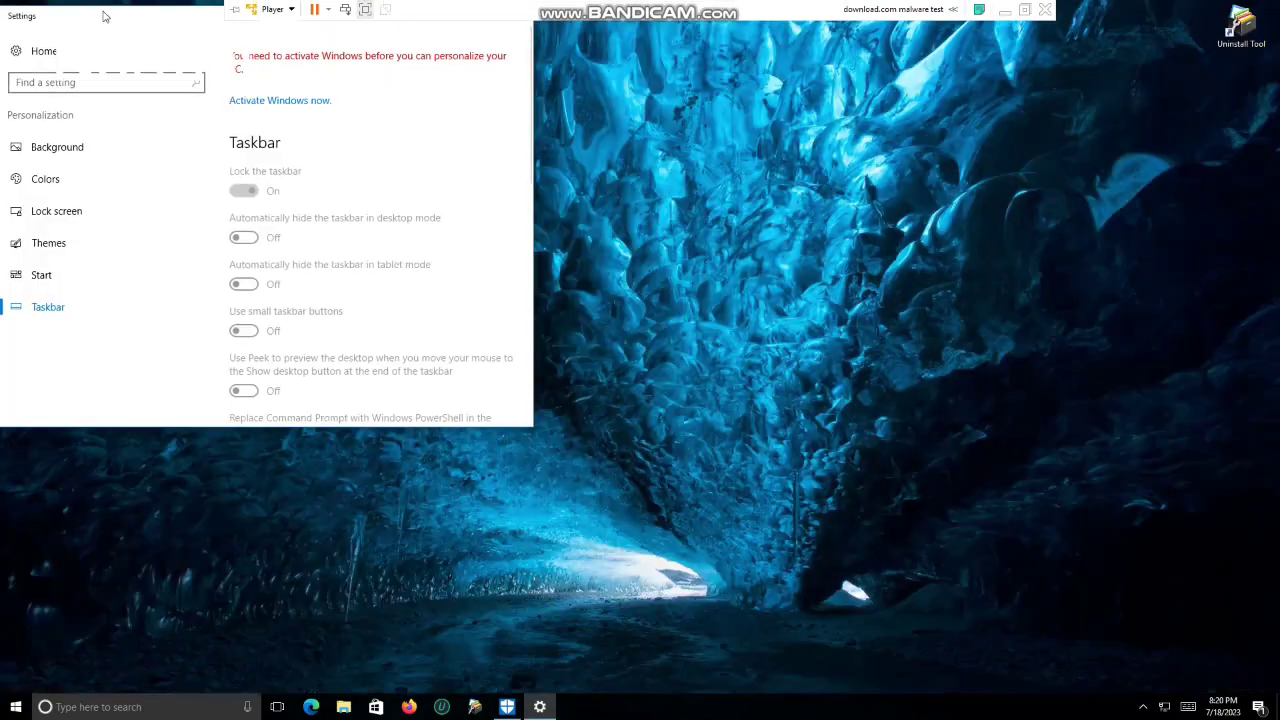
drag(104, 16, 492, 176)
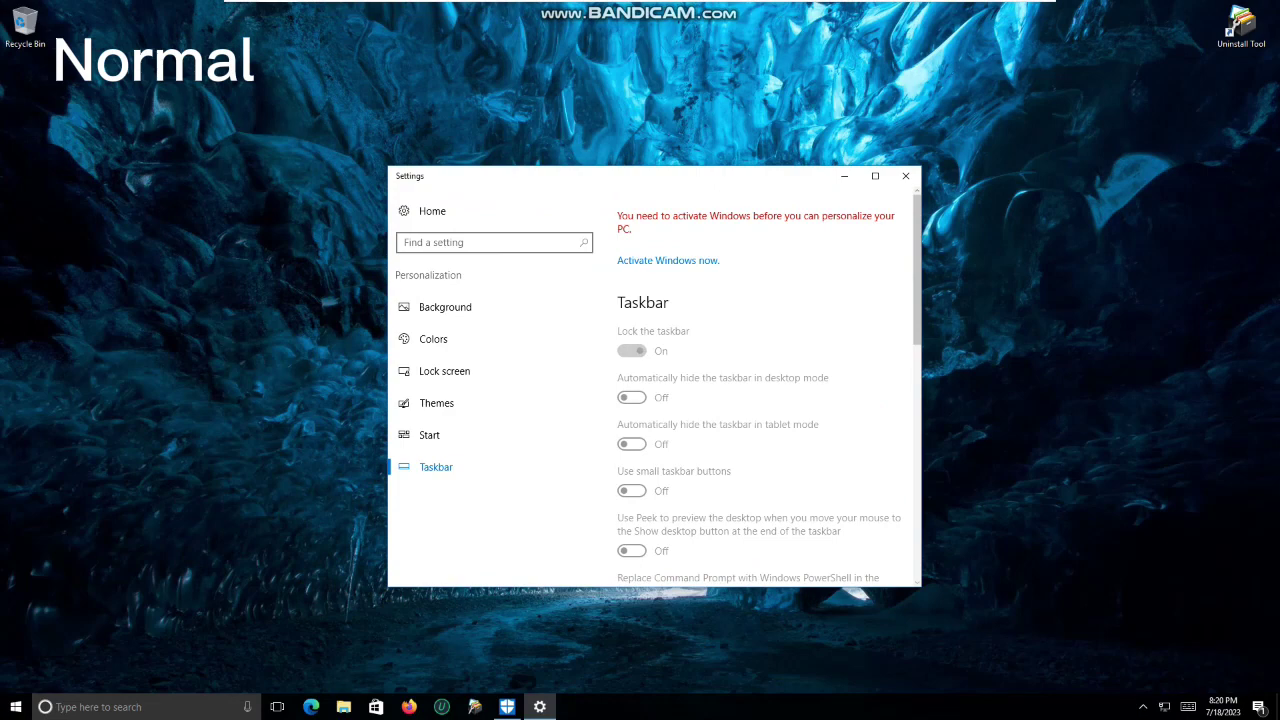
click(906, 176)
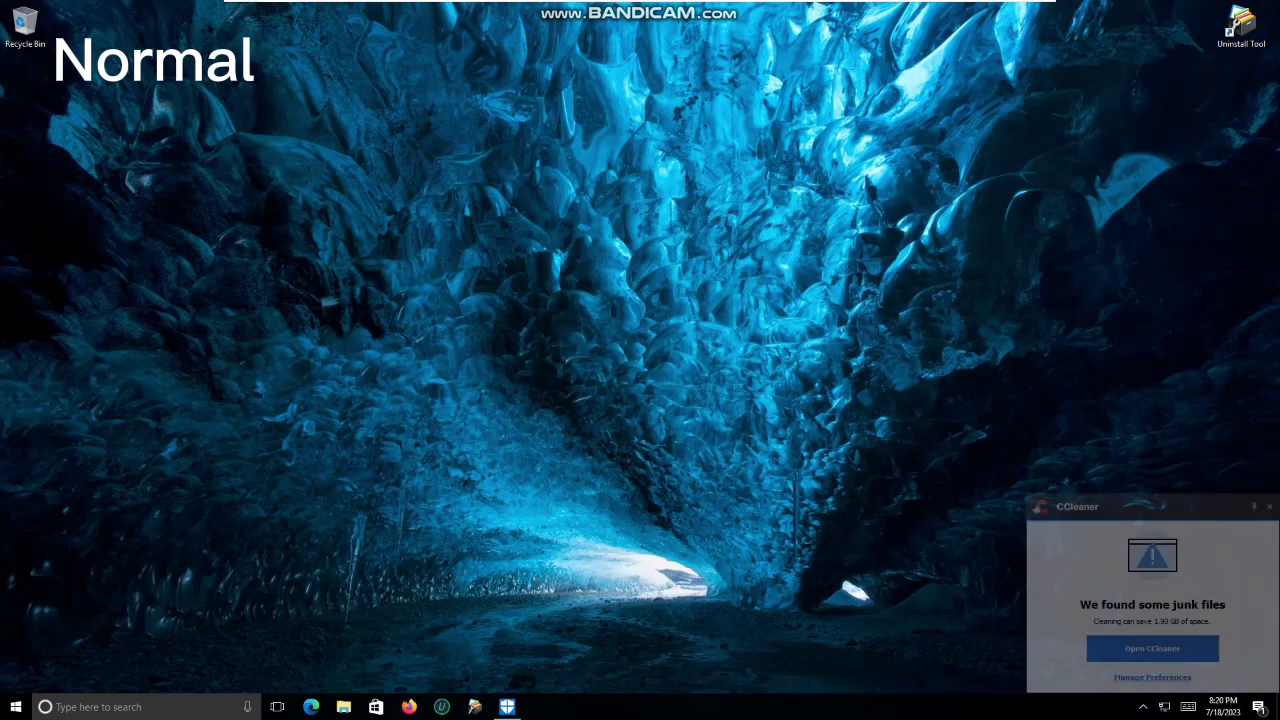
Start a CCleaner Health Check scan, closing Microsoft OneDrive for analysis, and move the CCleaner taskbar icon beside the Store icon.
click(1269, 506)
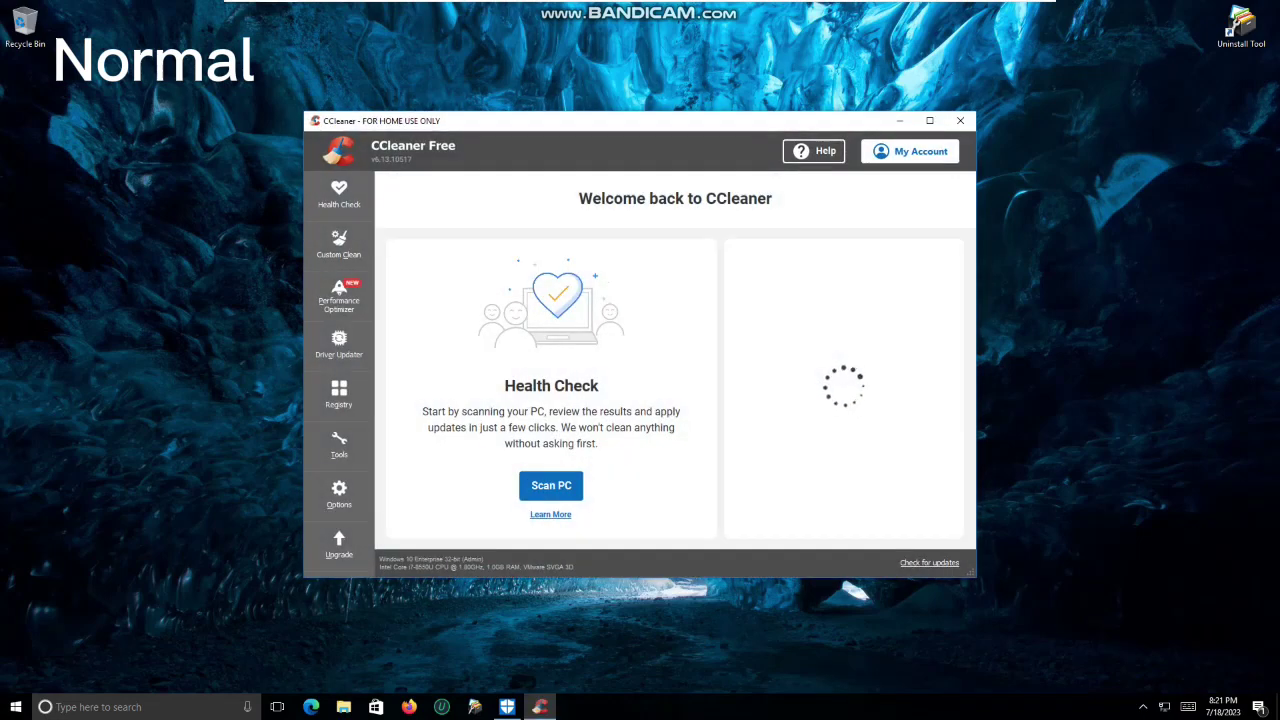
click(551, 486)
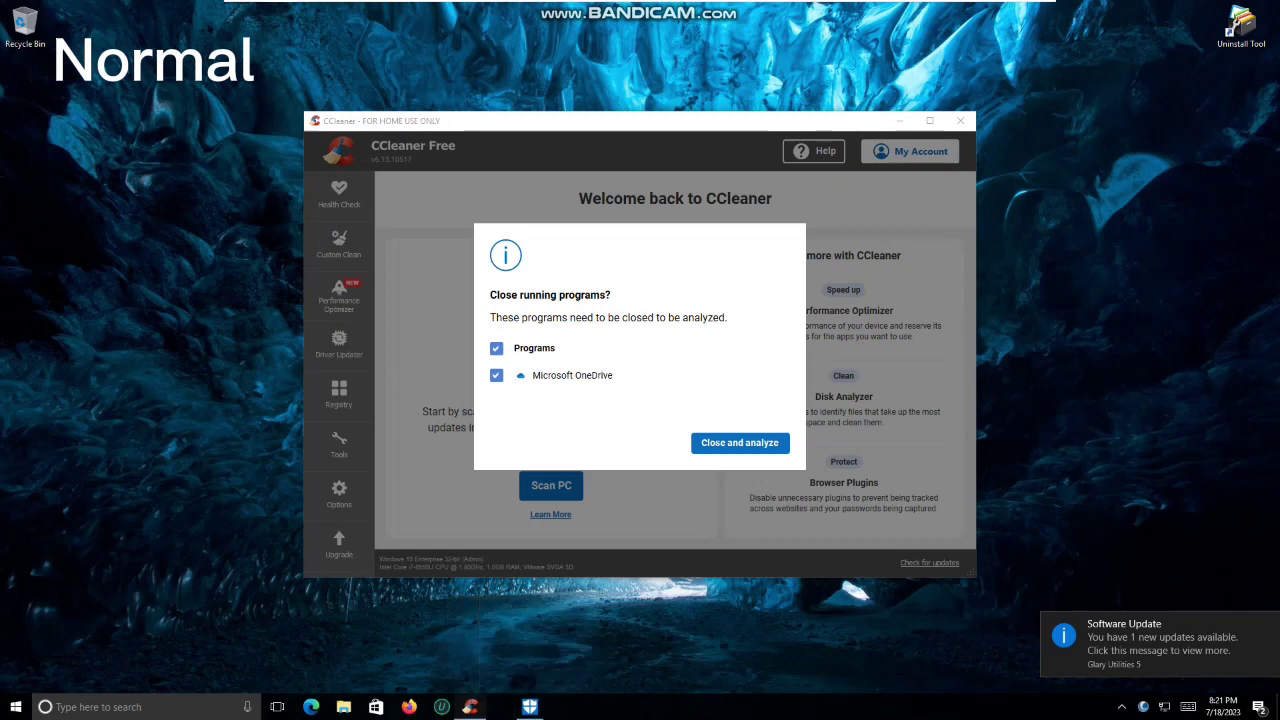
drag(540, 707, 400, 707)
click(740, 443)
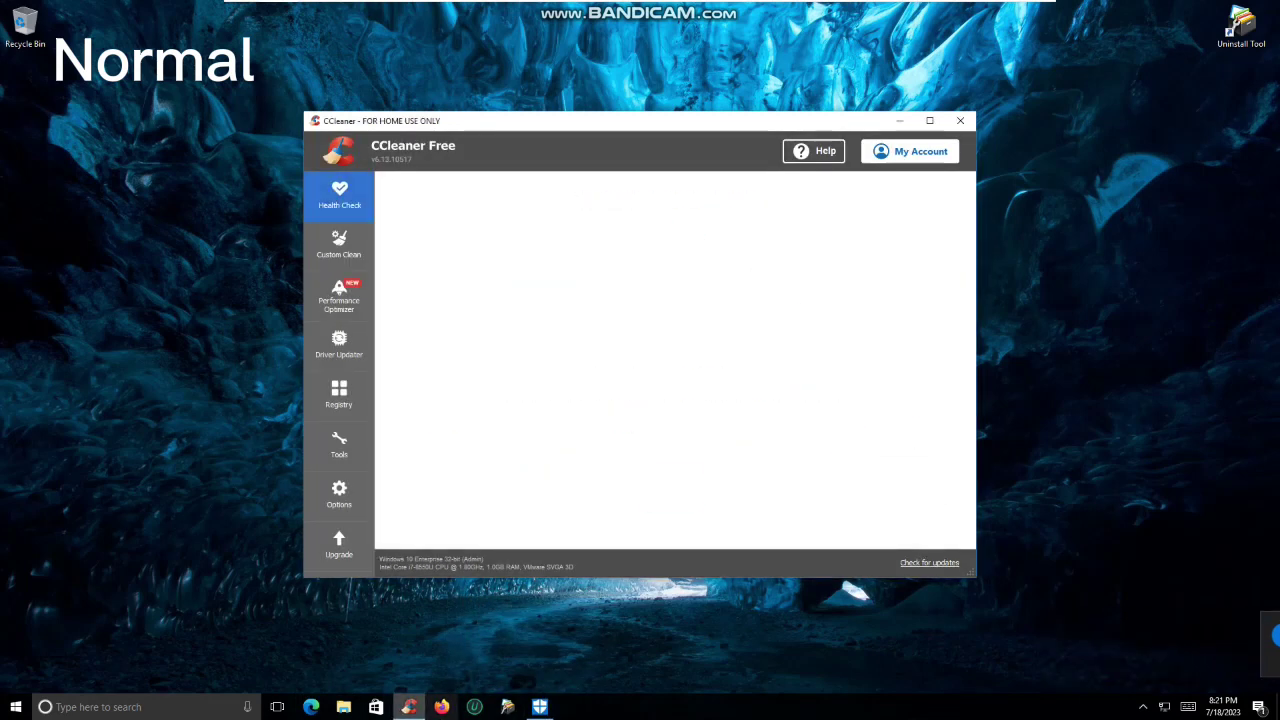
Pin CCleaner to the taskbar.
mouse_move(409, 707)
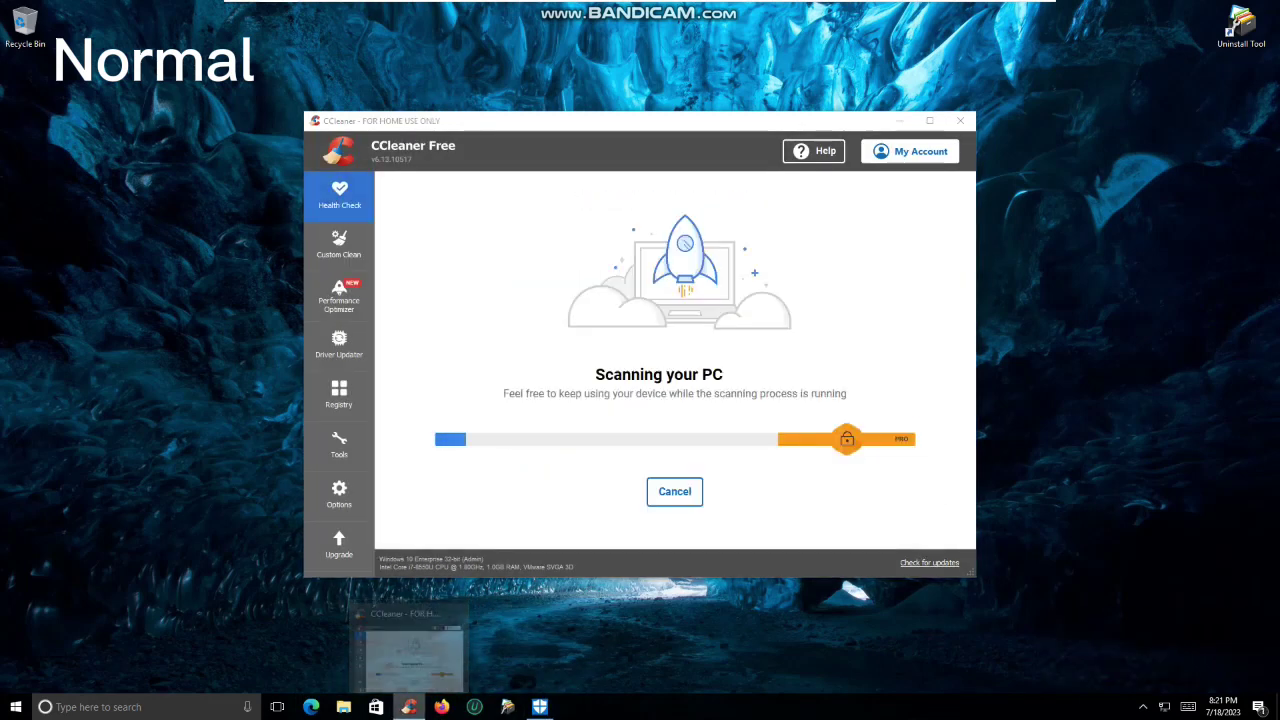
right_click(409, 707)
click(400, 655)
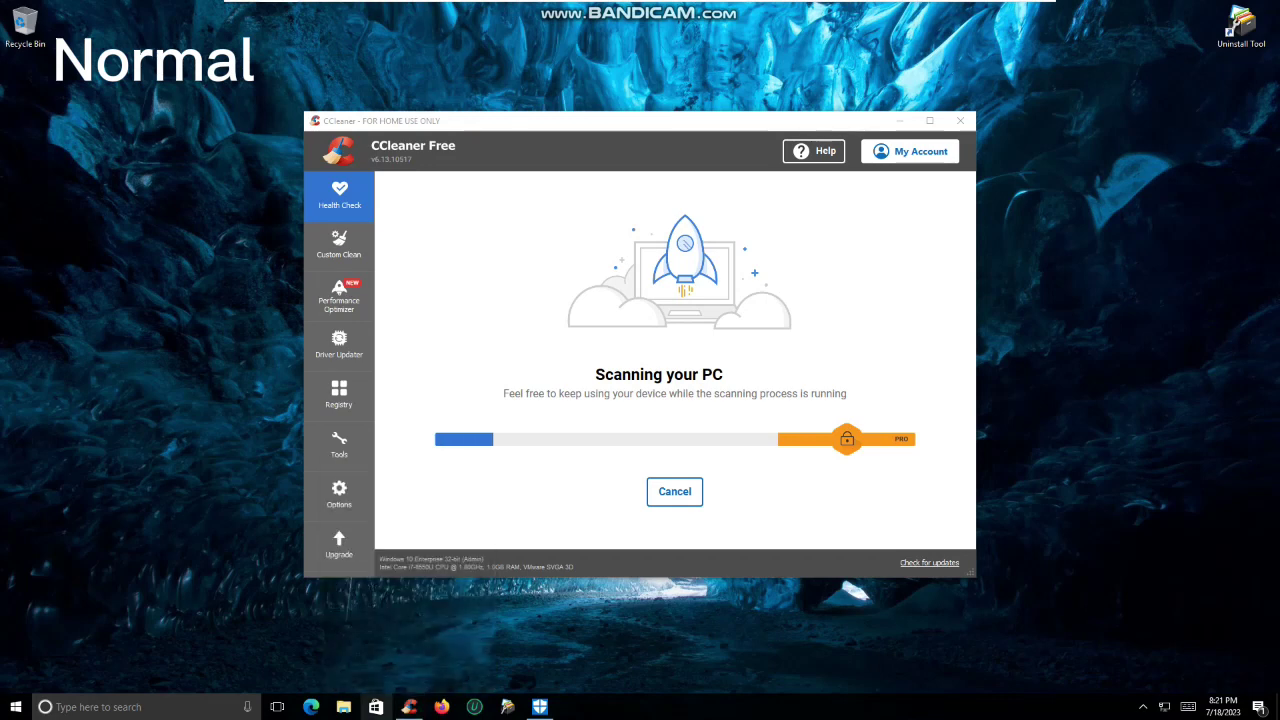
Unpin the Store and Firefox icons from the taskbar.
right_click(376, 707)
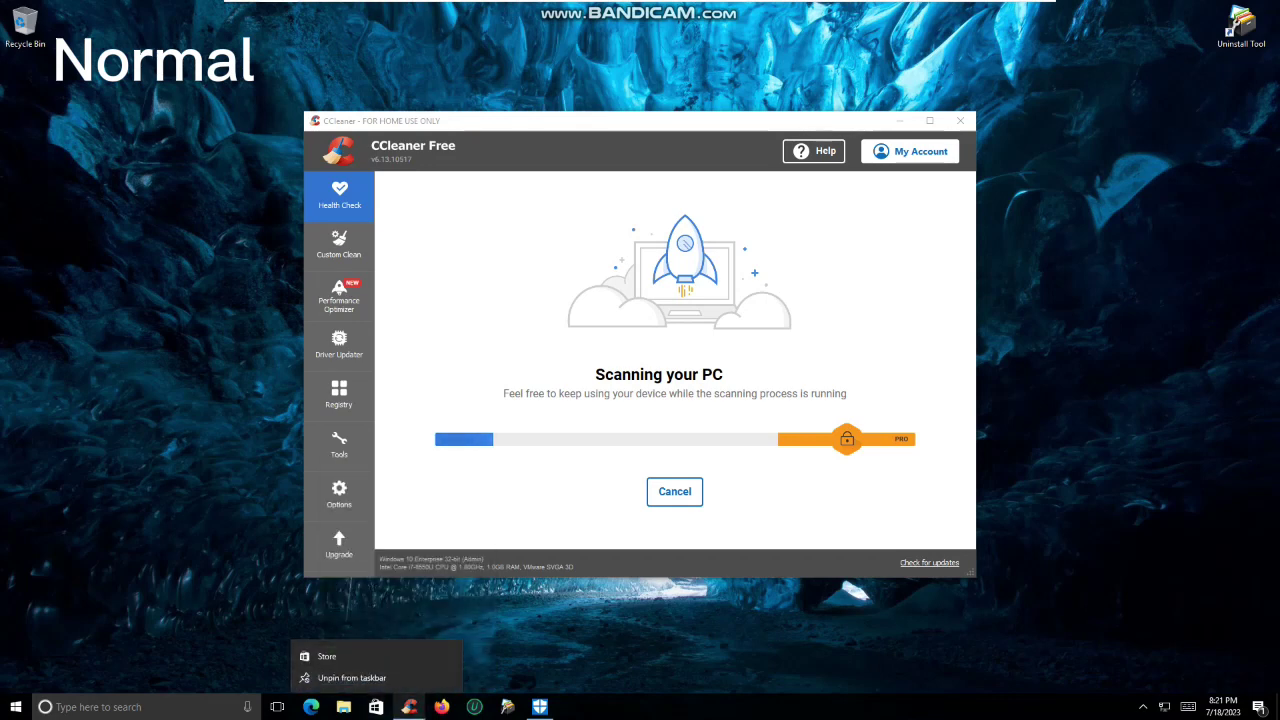
mouse_move(409, 707)
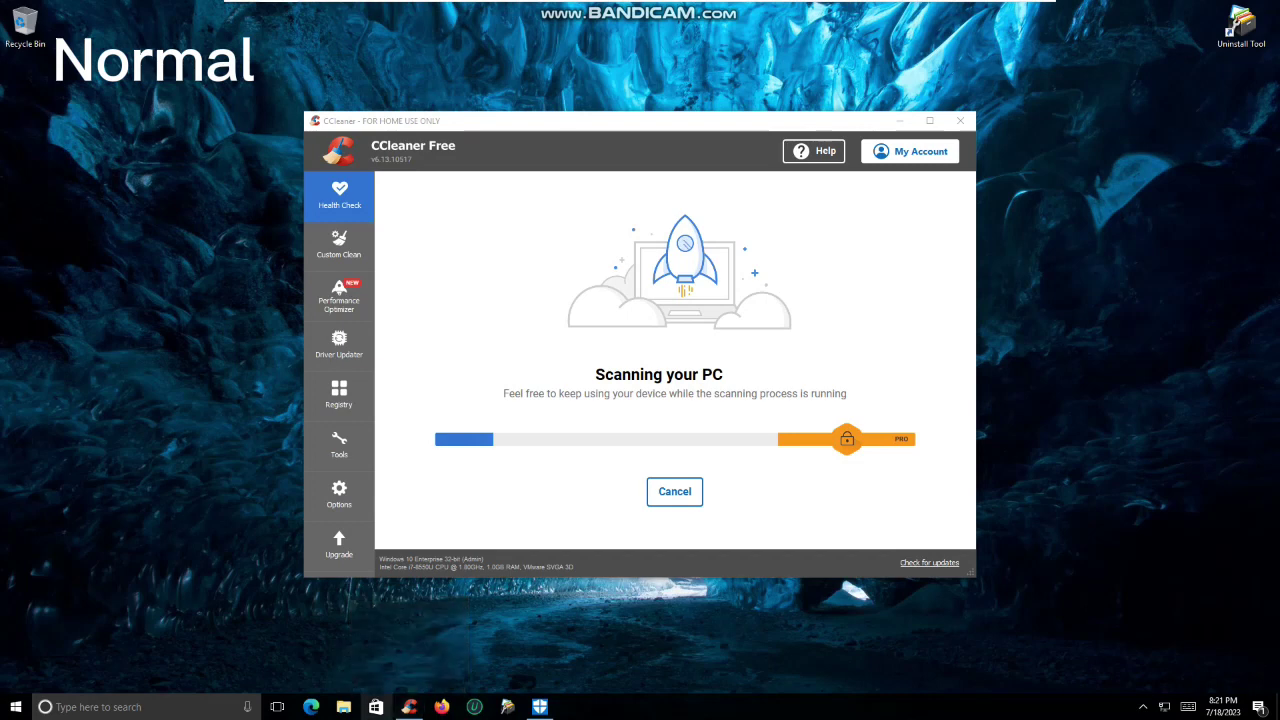
right_click(376, 707)
click(377, 680)
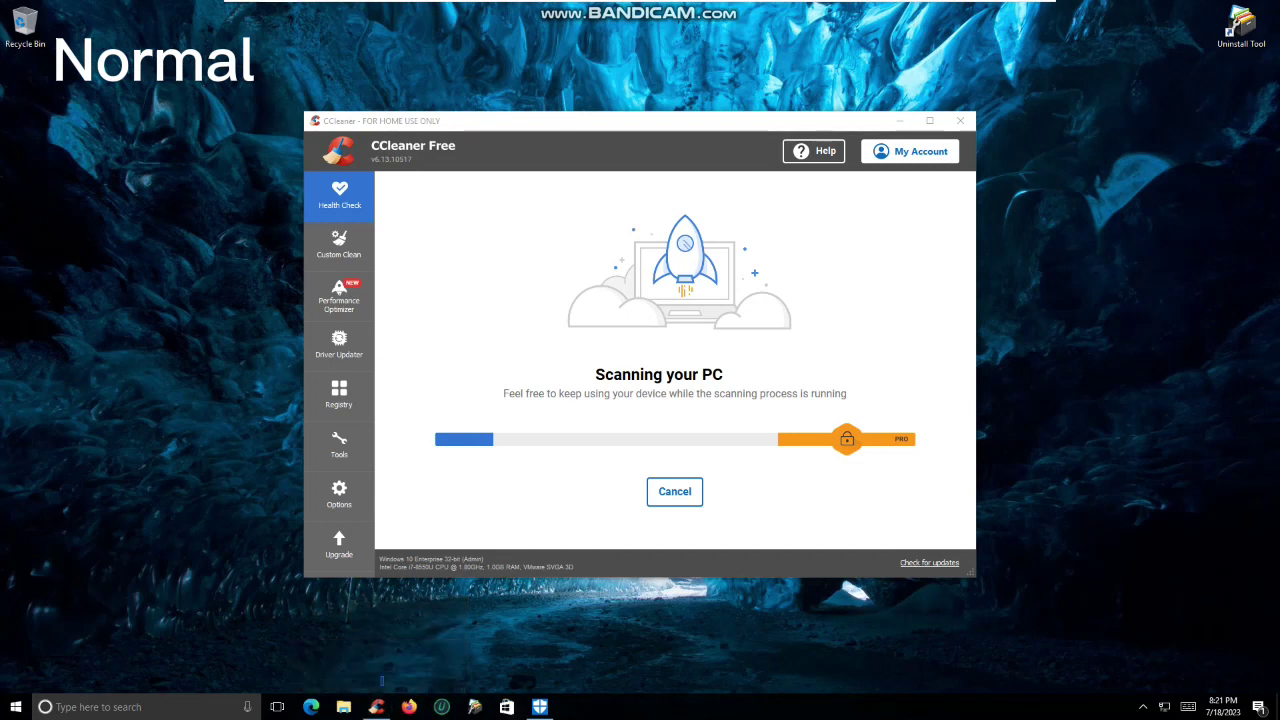
right_click(506, 707)
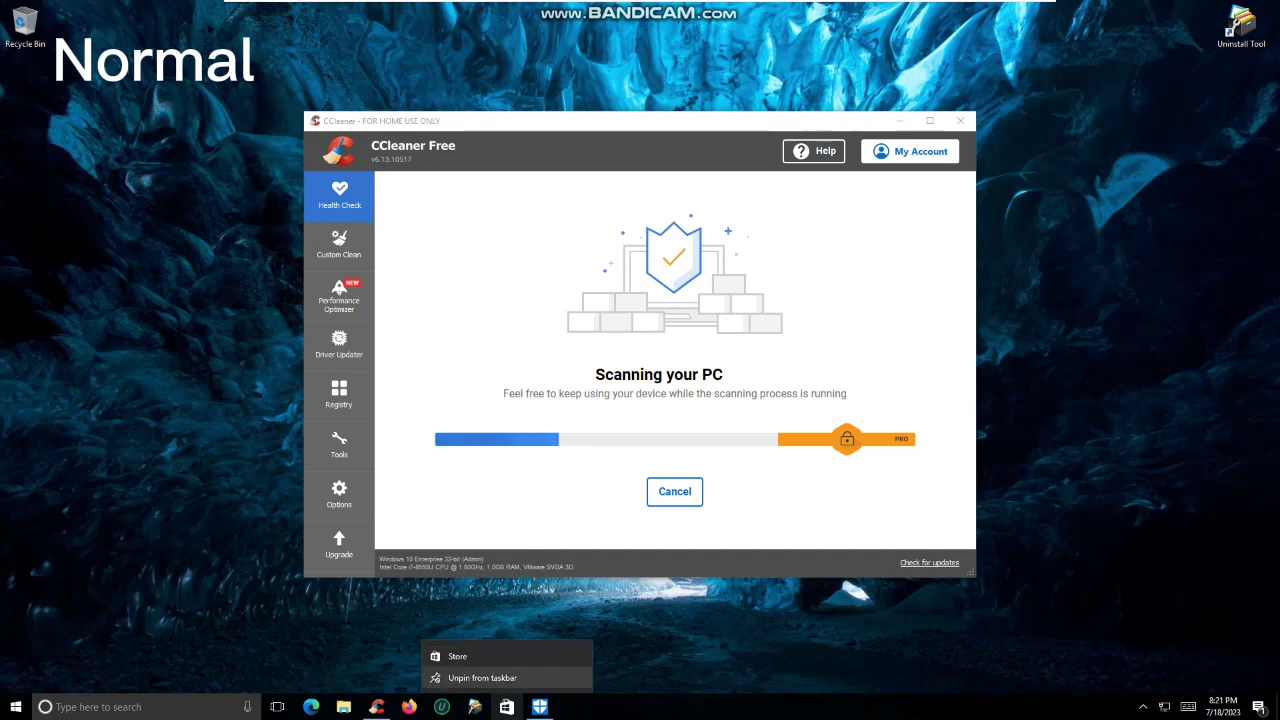
click(482, 678)
right_click(409, 707)
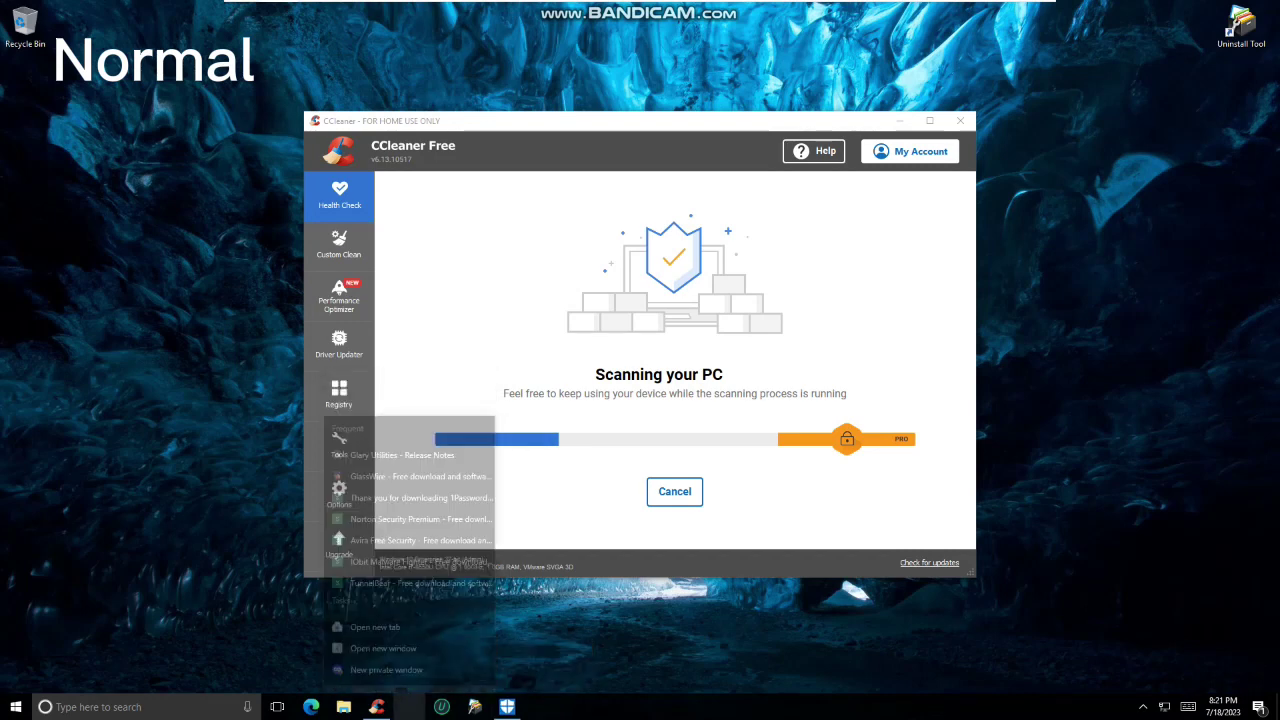
right_click(409, 707)
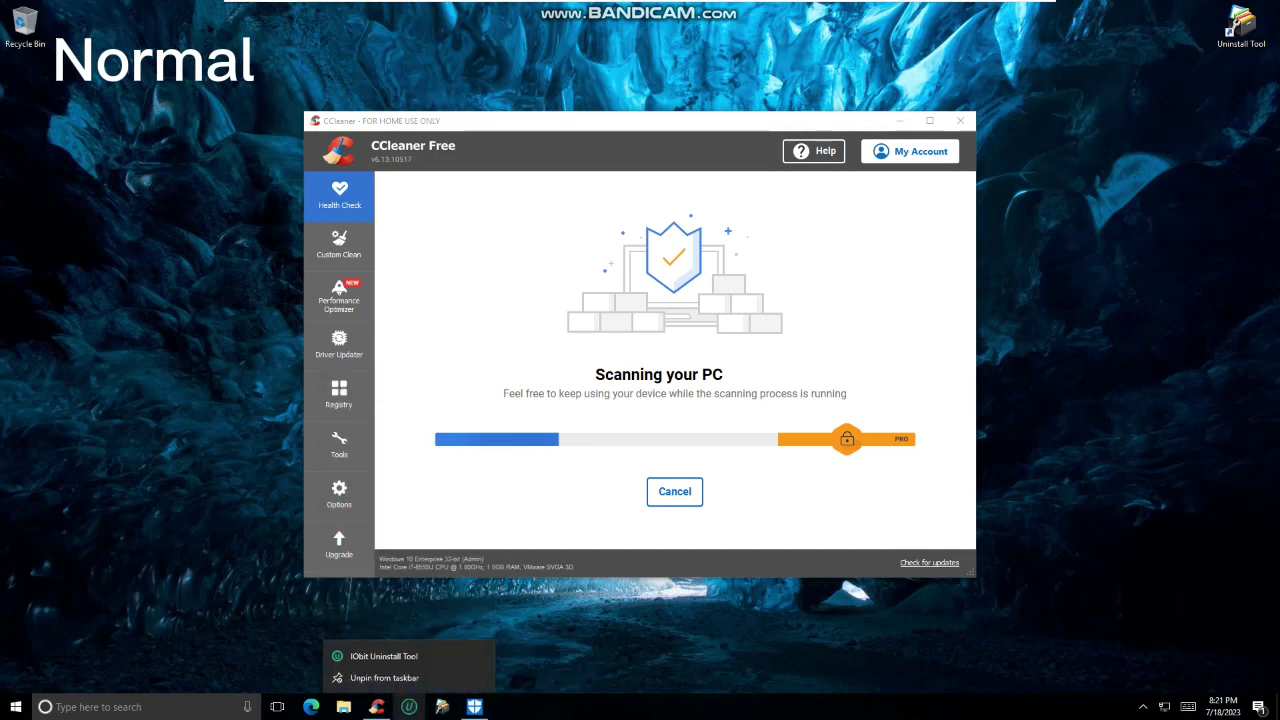
drag(409, 707, 377, 707)
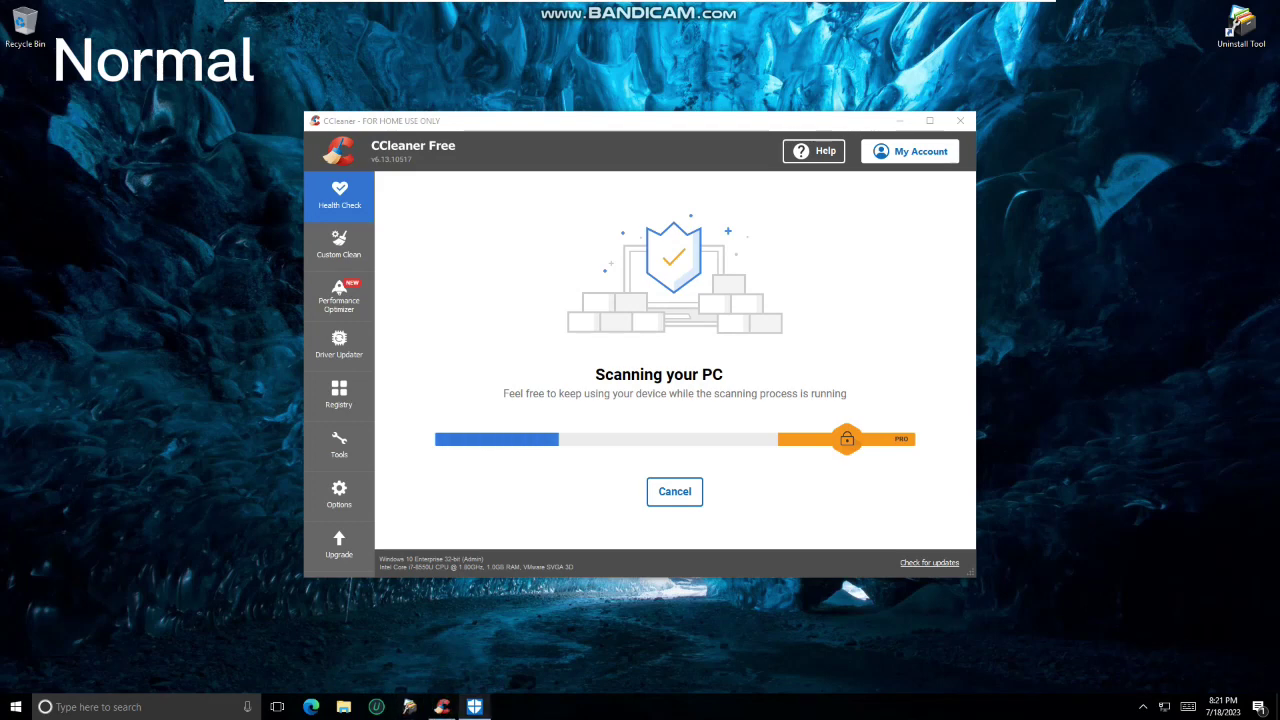
mouse_move(474, 707)
drag(442, 707, 378, 707)
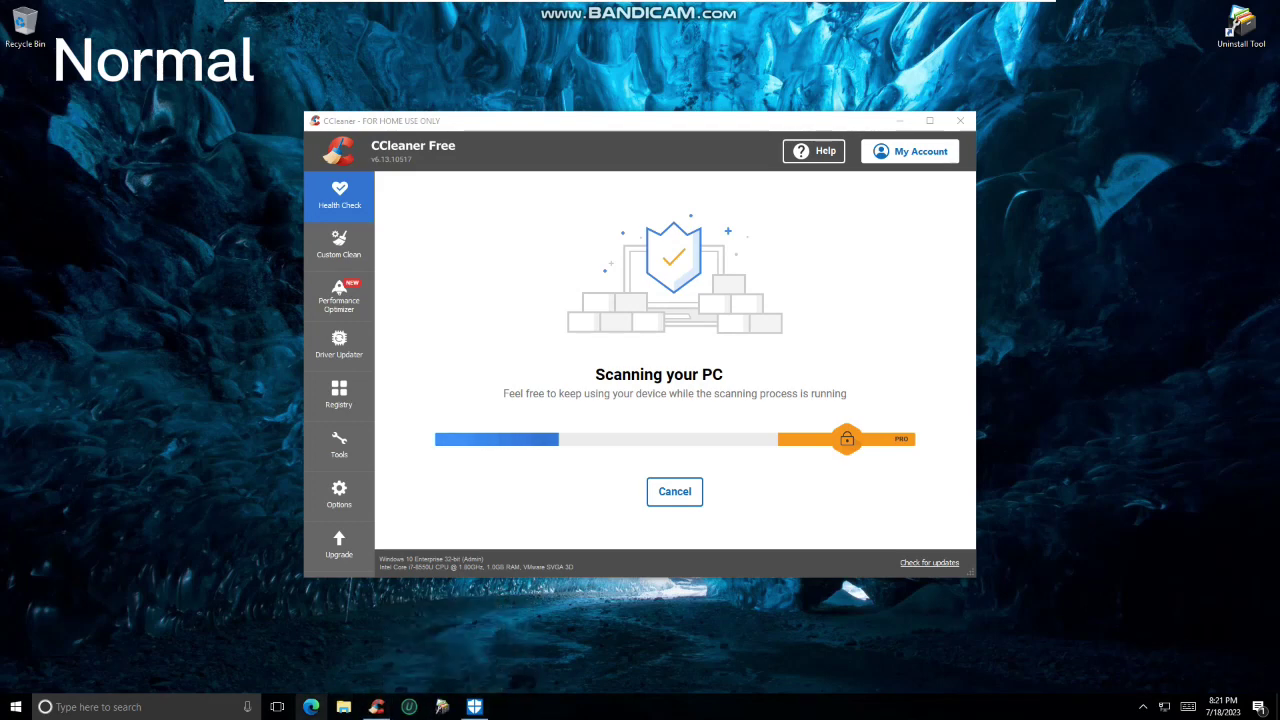
Unpin Microsoft Edge from the taskbar and set the Cortana search box to Hidden.
right_click(311, 707)
click(300, 678)
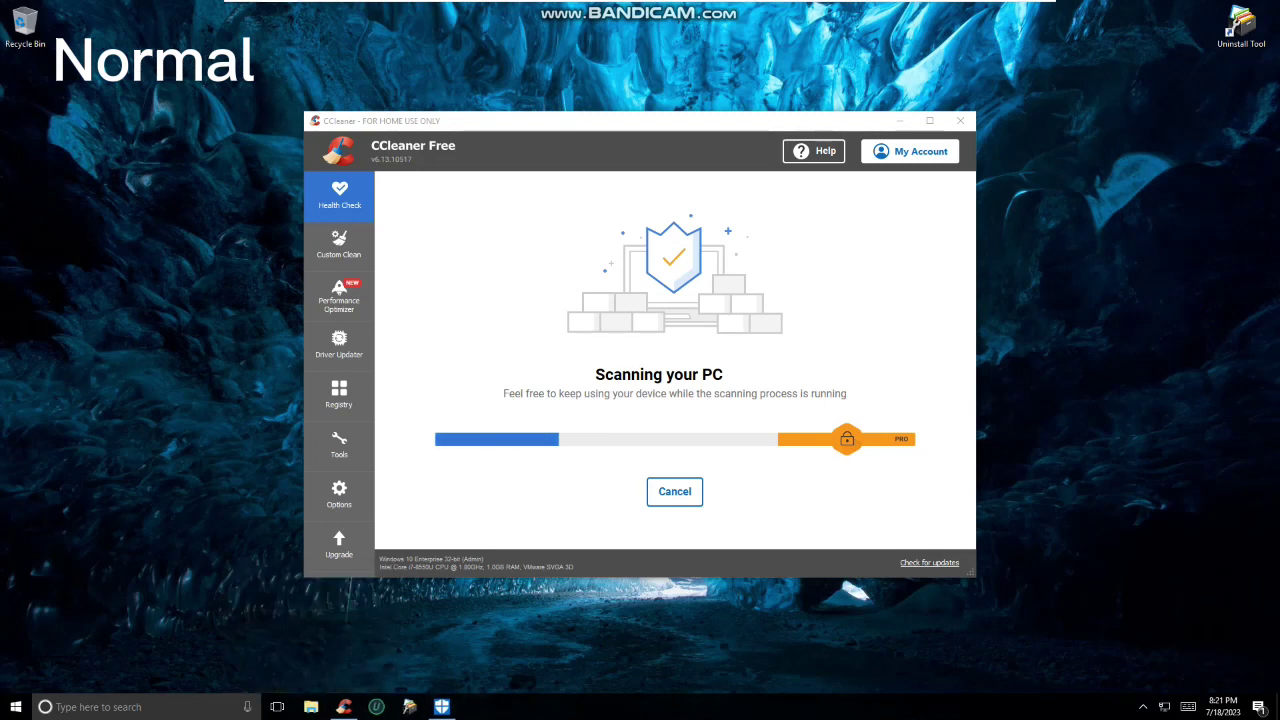
right_click(512, 707)
mouse_move(548, 462)
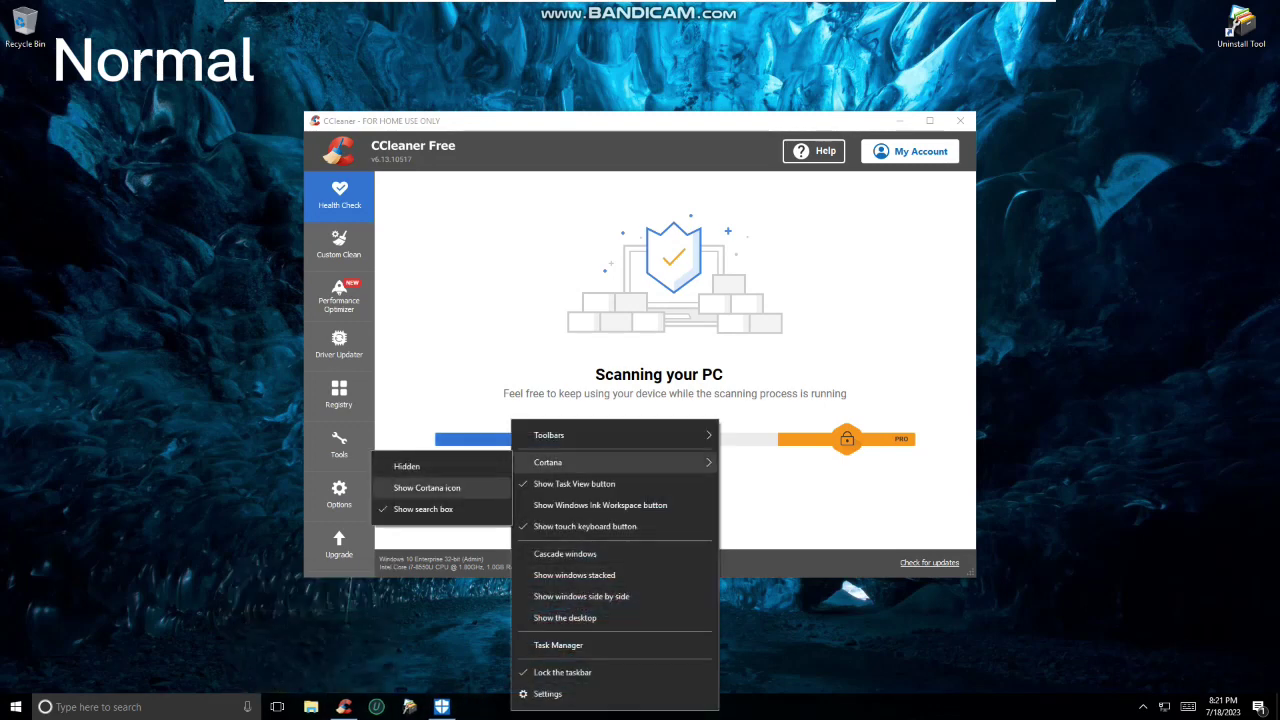
click(406, 466)
right_click(487, 707)
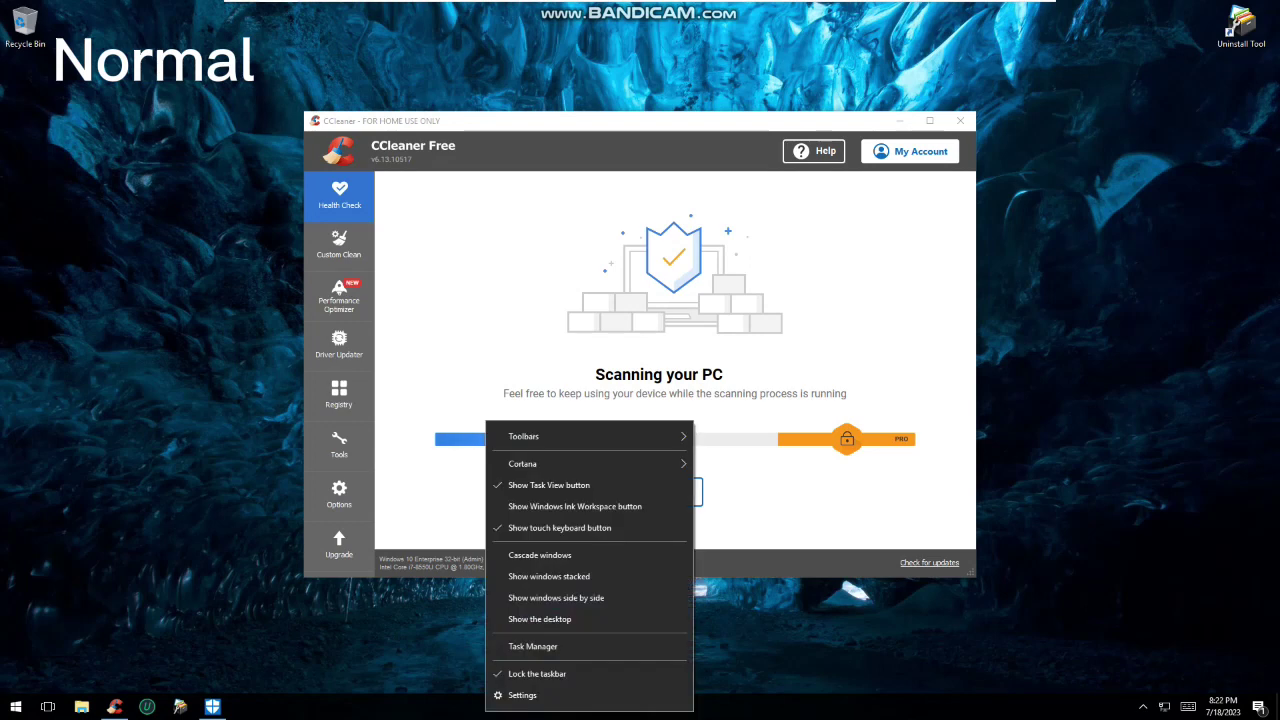
click(450, 707)
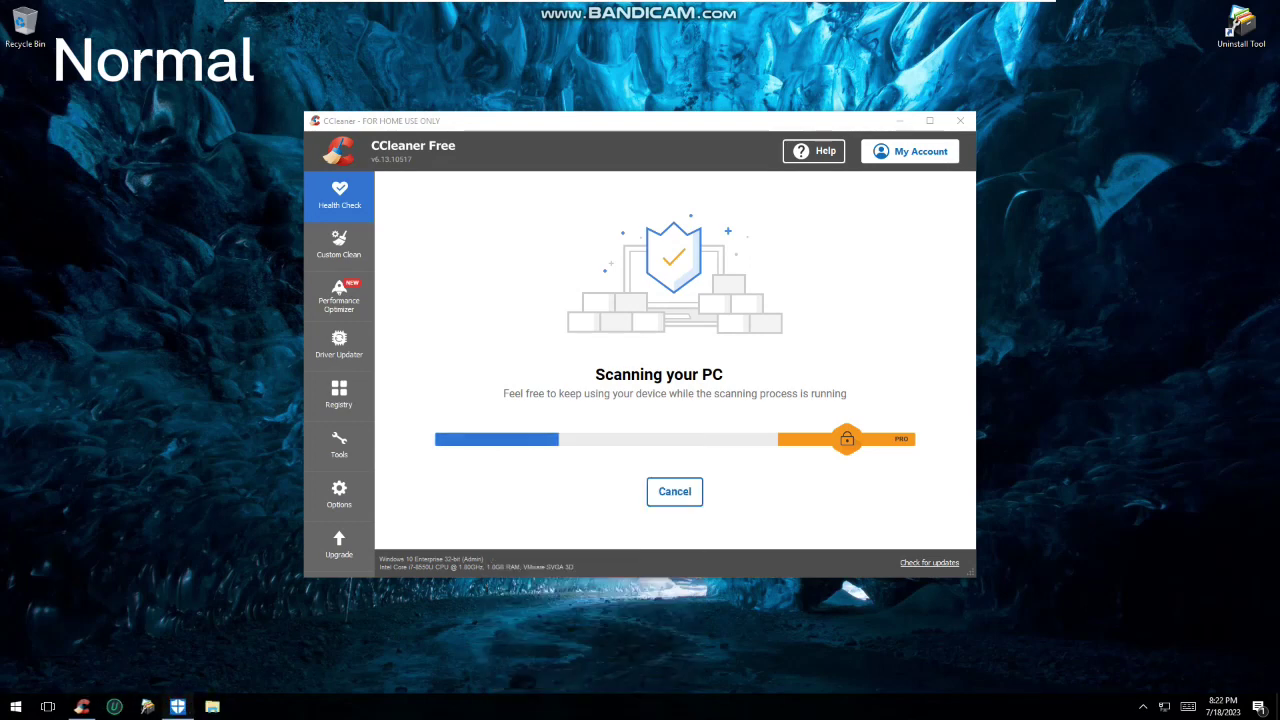
Pin Windows Defender to the taskbar and move the File Explorer icon directly after Task View.
right_click(180, 707)
click(178, 656)
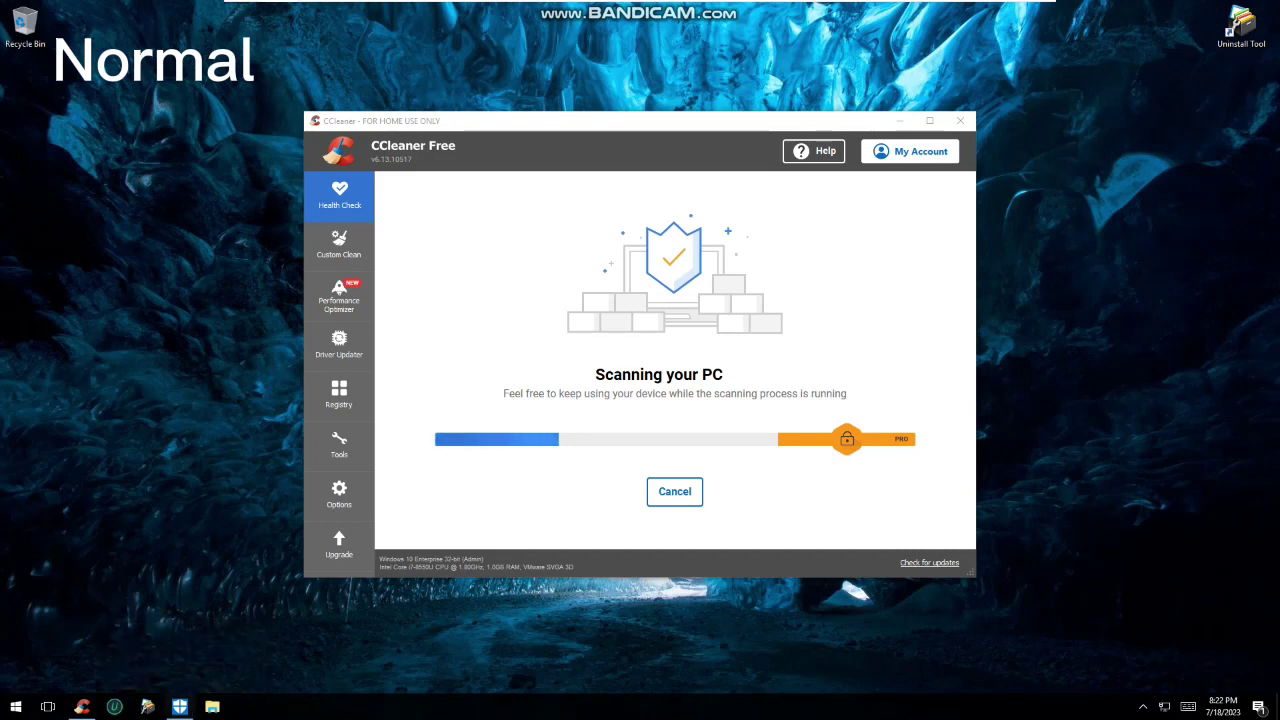
drag(233, 707, 82, 707)
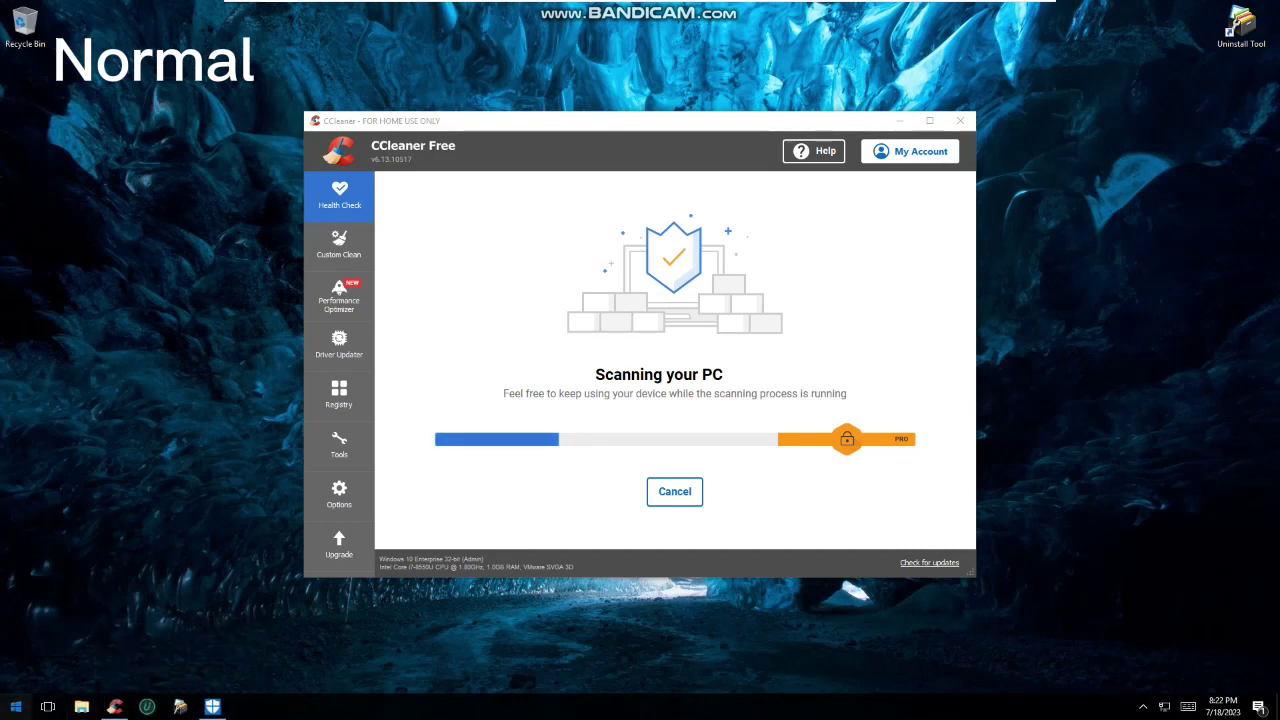
Pin Firefox Private Browsing to the taskbar and place its icon before File Explorer.
click(15, 707)
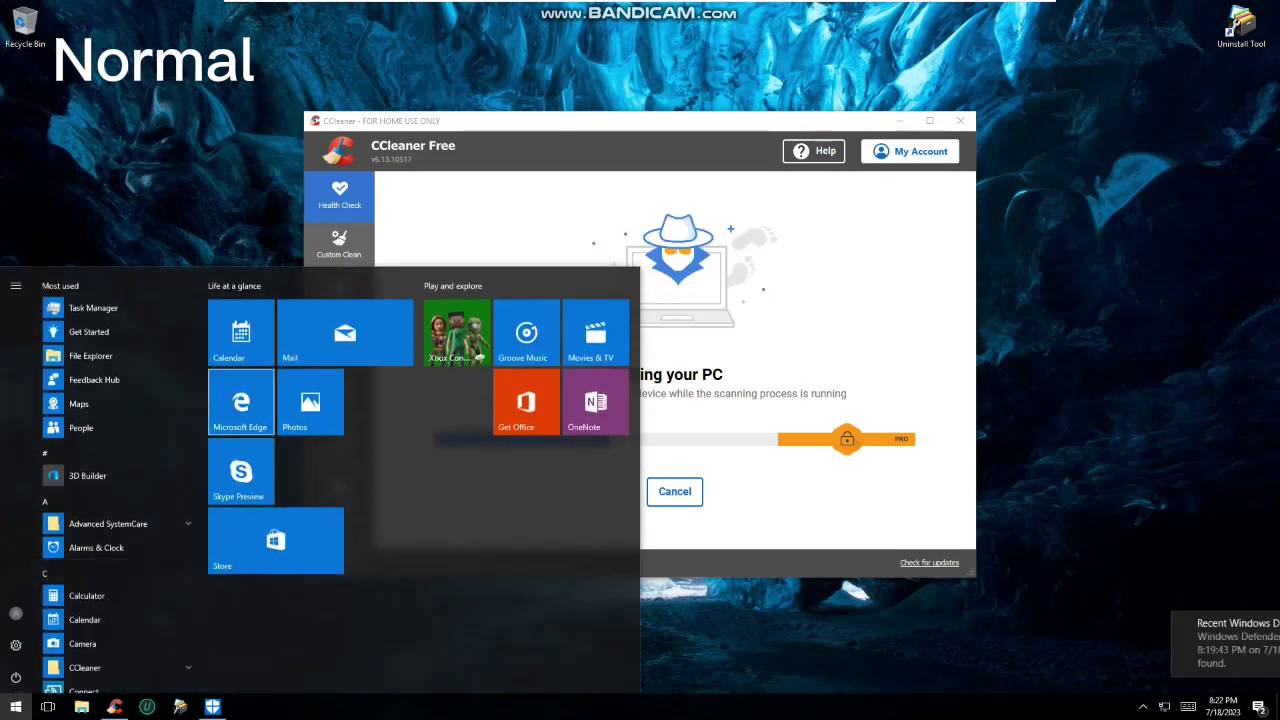
scroll(110, 480, down, 5)
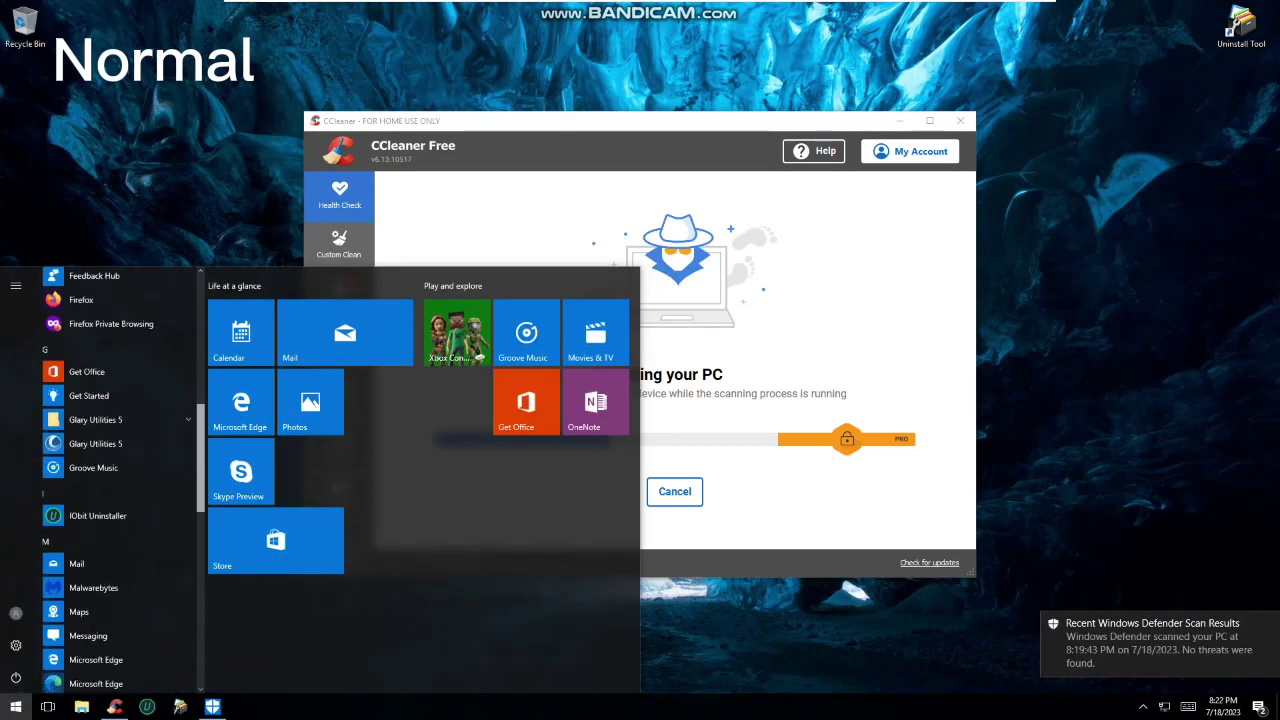
scroll(55, 384, up, 1)
right_click(130, 384)
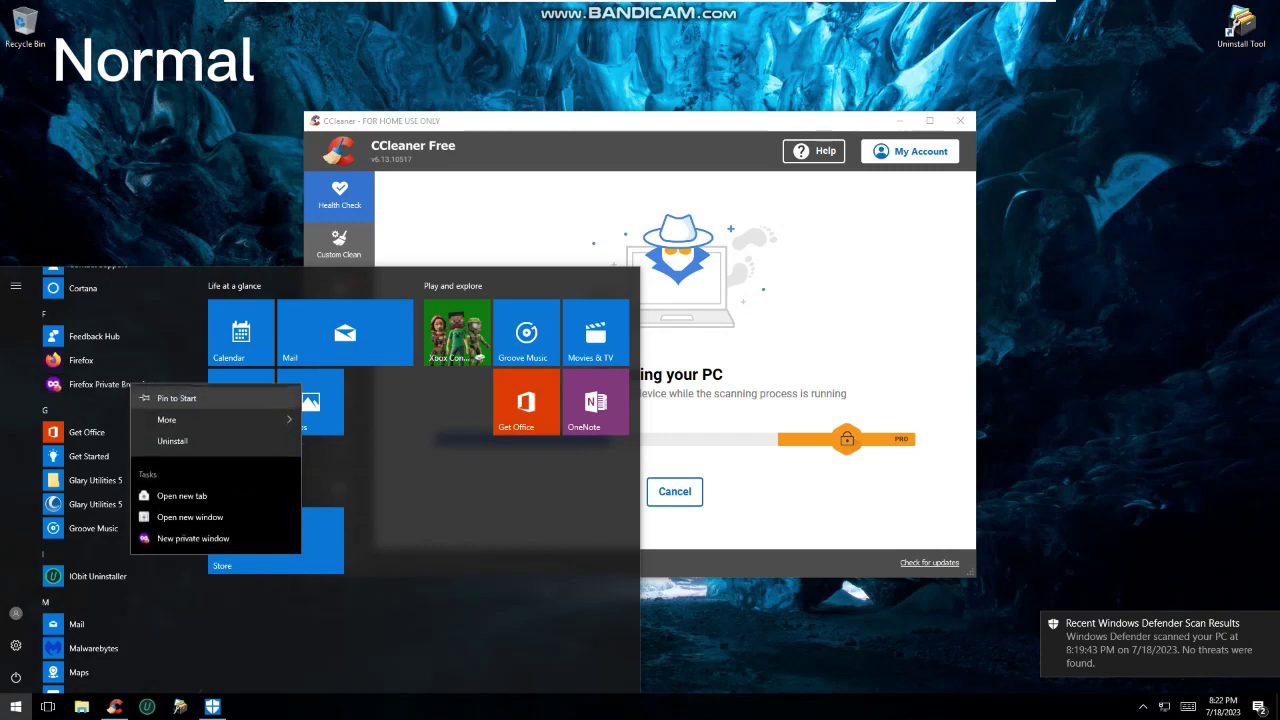
mouse_move(220, 427)
click(345, 427)
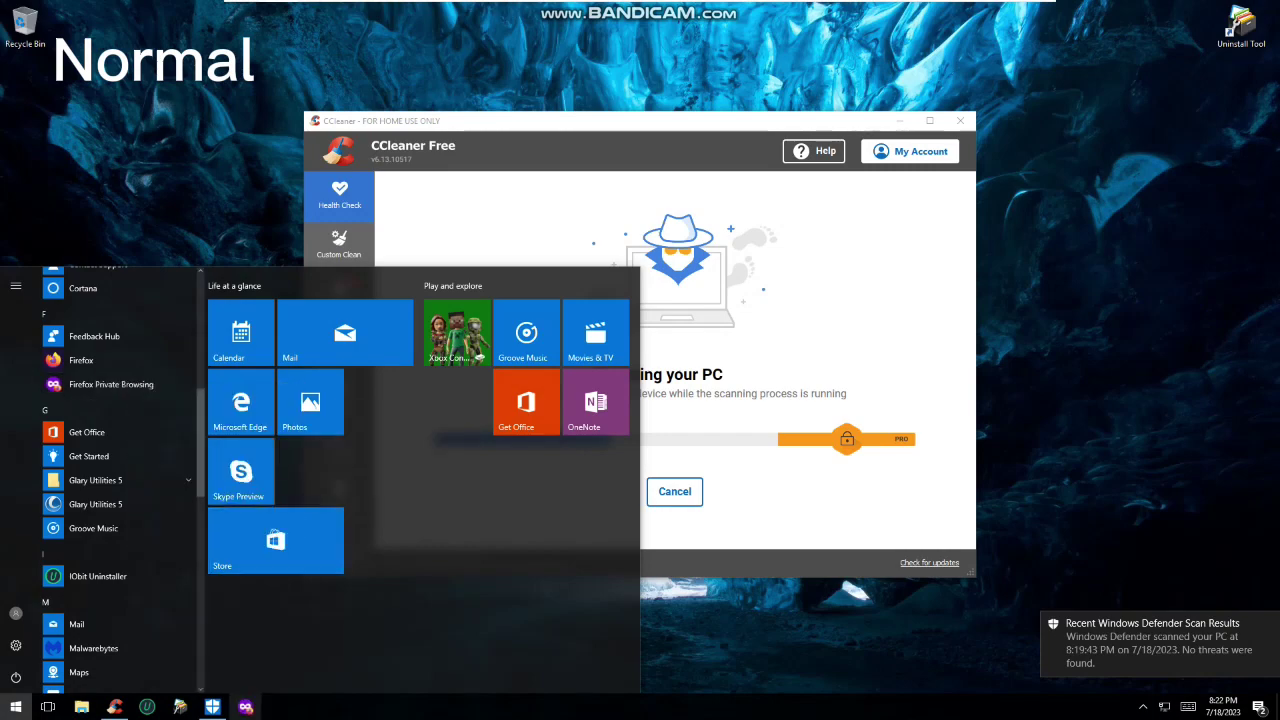
drag(245, 707, 82, 707)
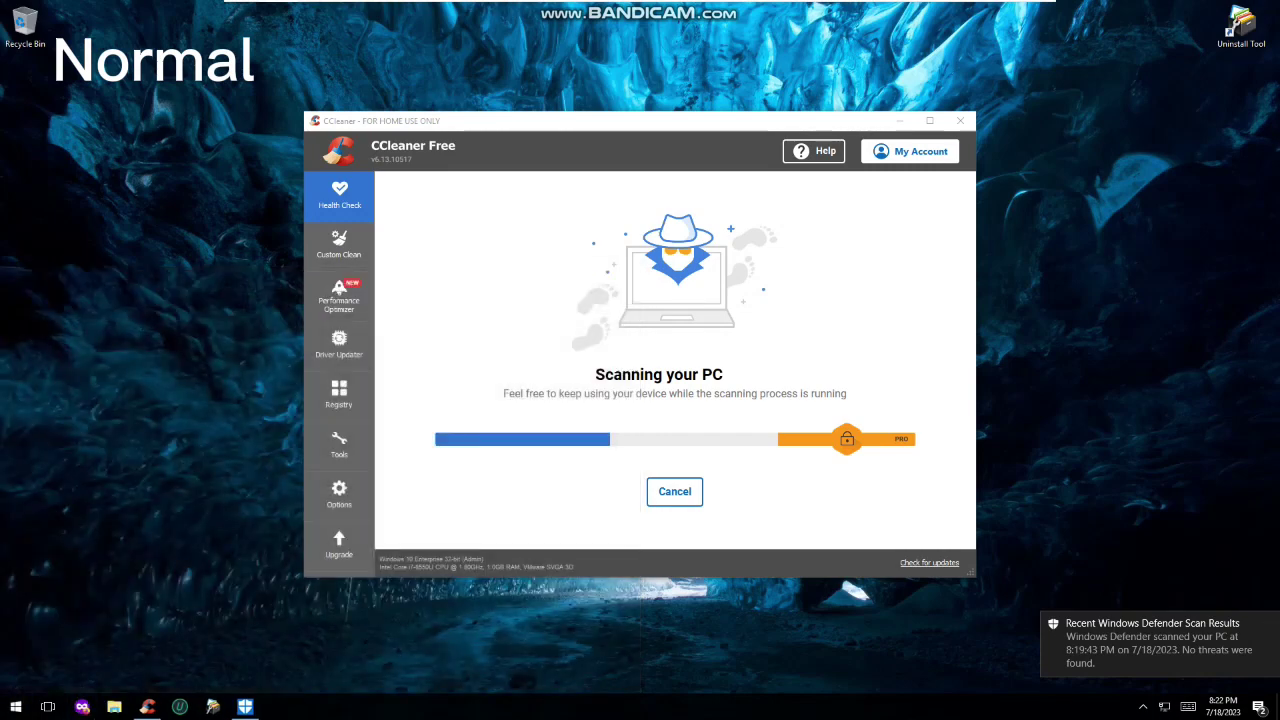
Close the CCleaner window while its scan is running, and close the Windows Defender window.
click(960, 121)
click(245, 707)
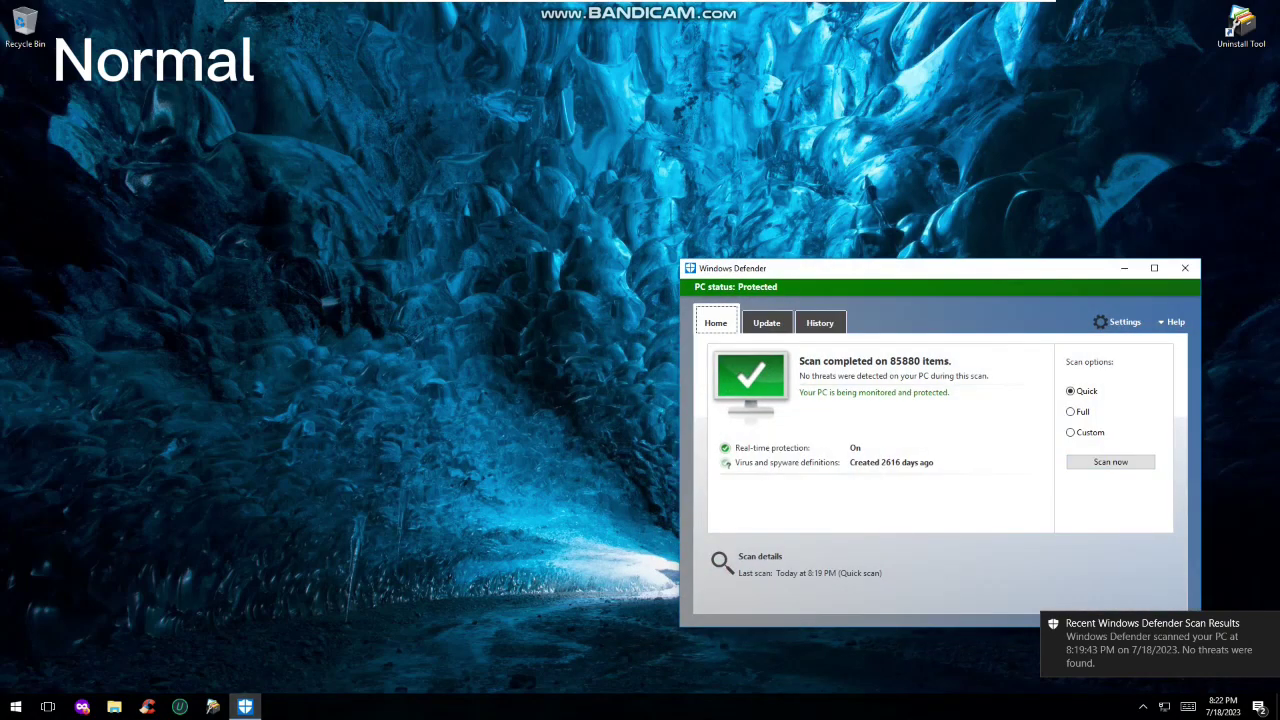
click(1186, 268)
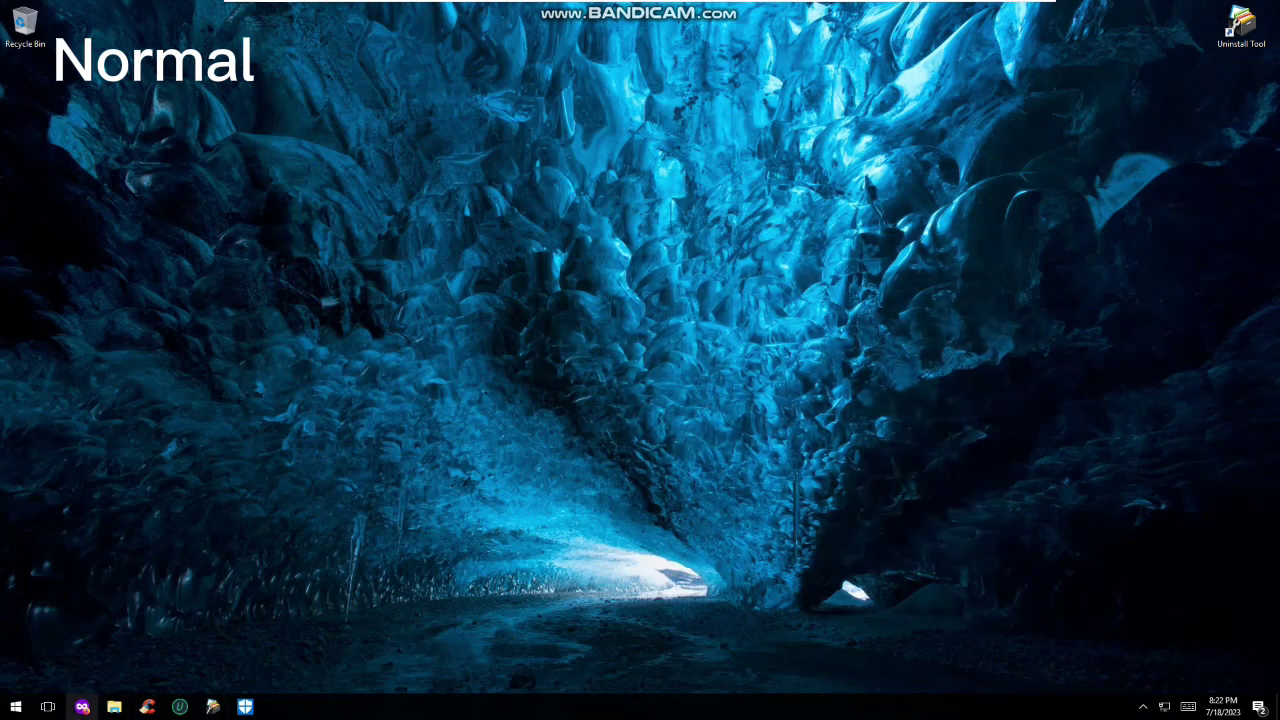
Search the web for "google chrome" in Firefox Private Browsing and open the sponsored Google Chrome download page.
click(82, 707)
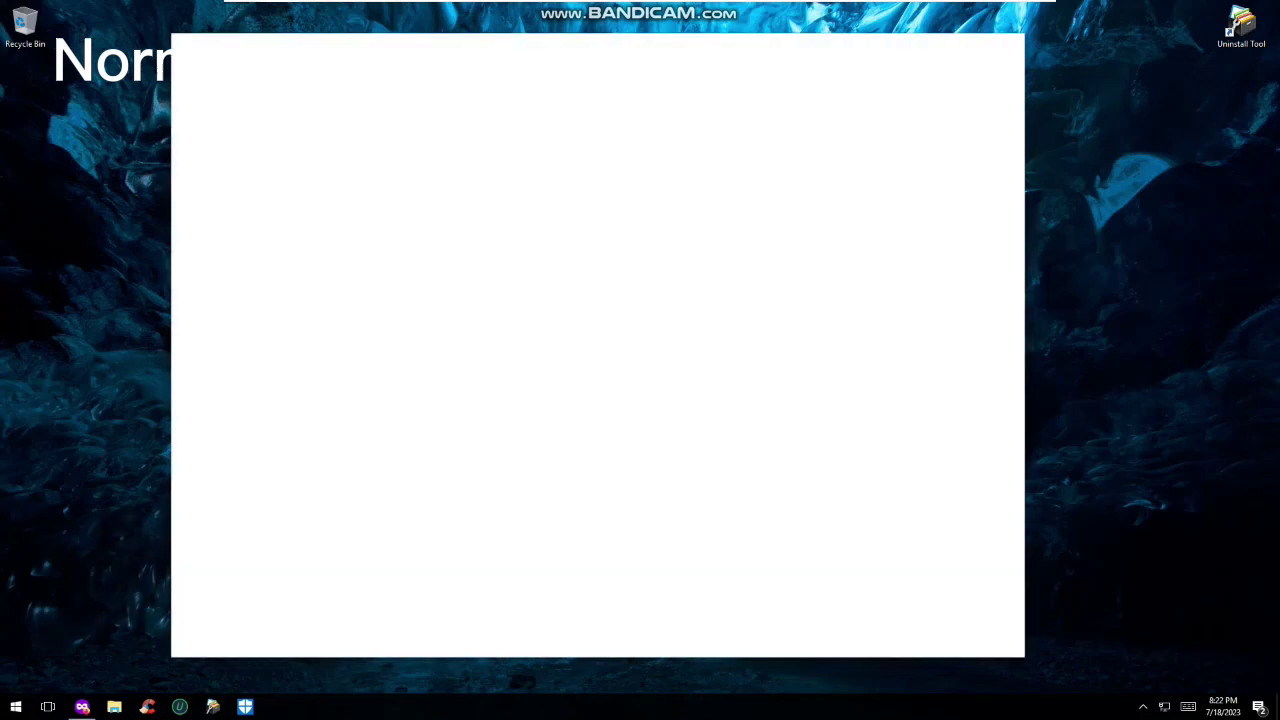
text(google chrom)
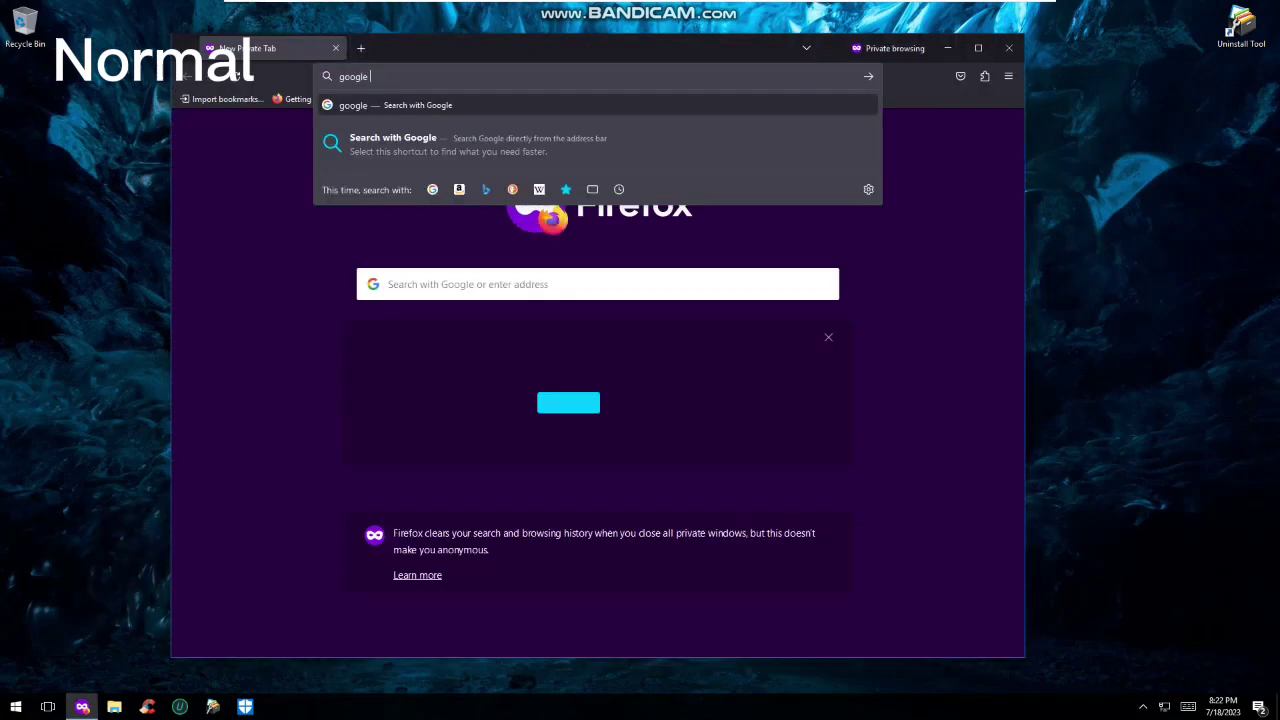
text(e)
key(Return)
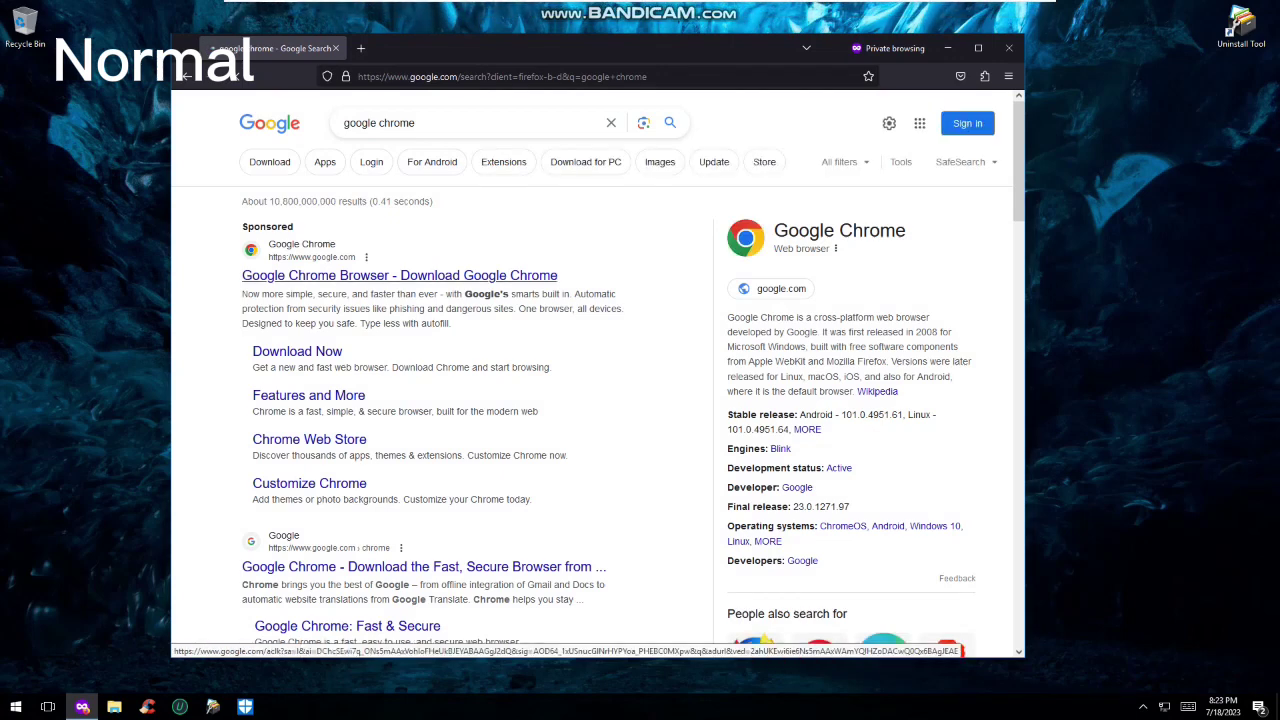
click(399, 275)
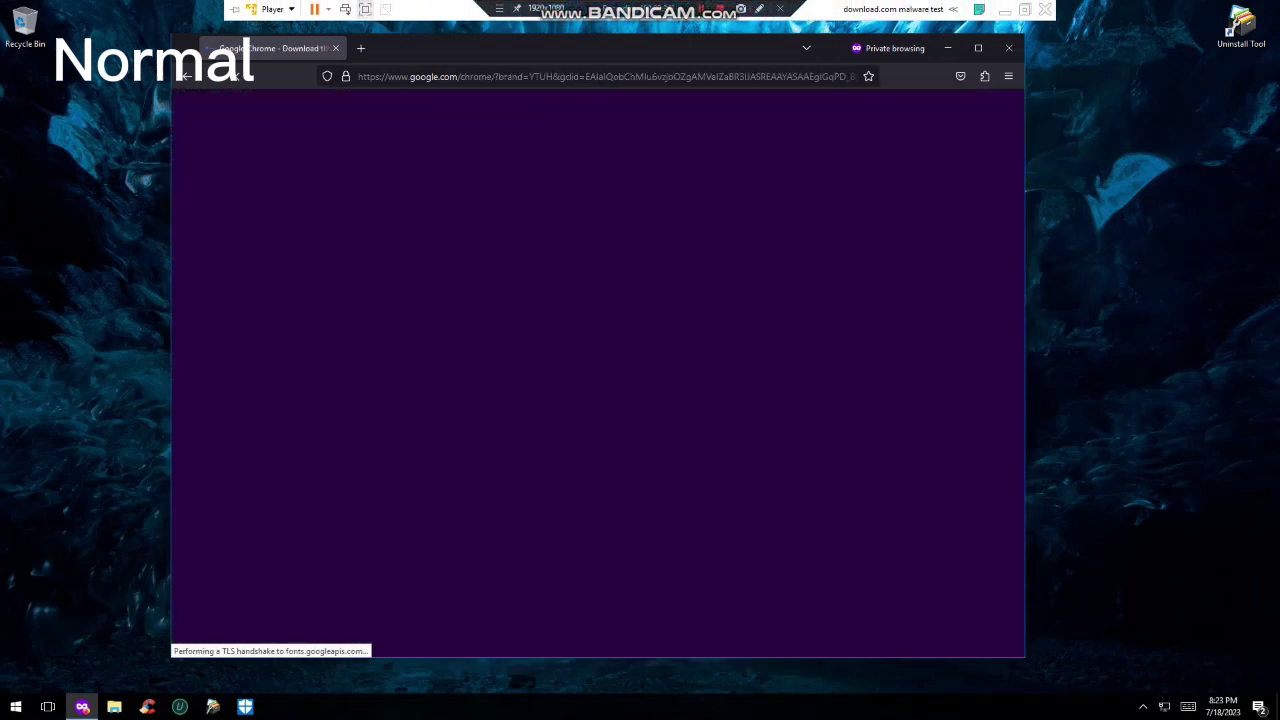